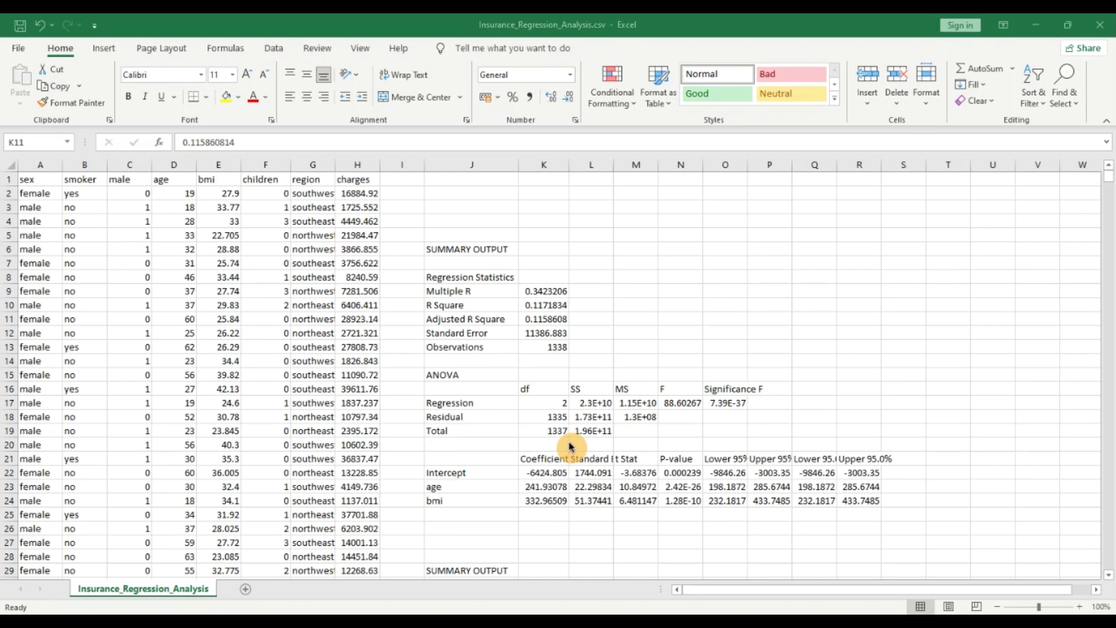
Step: Examine the first model's Adjusted R Square and the dataset's column headers from smoker through charges
click(545, 317)
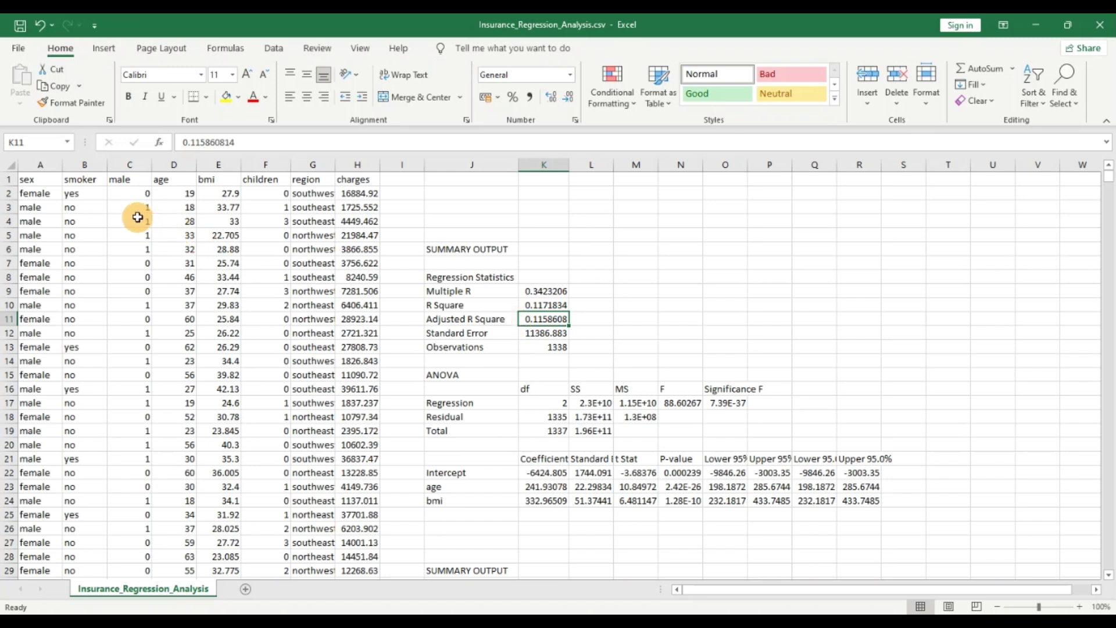
click(93, 181)
click(131, 180)
click(175, 180)
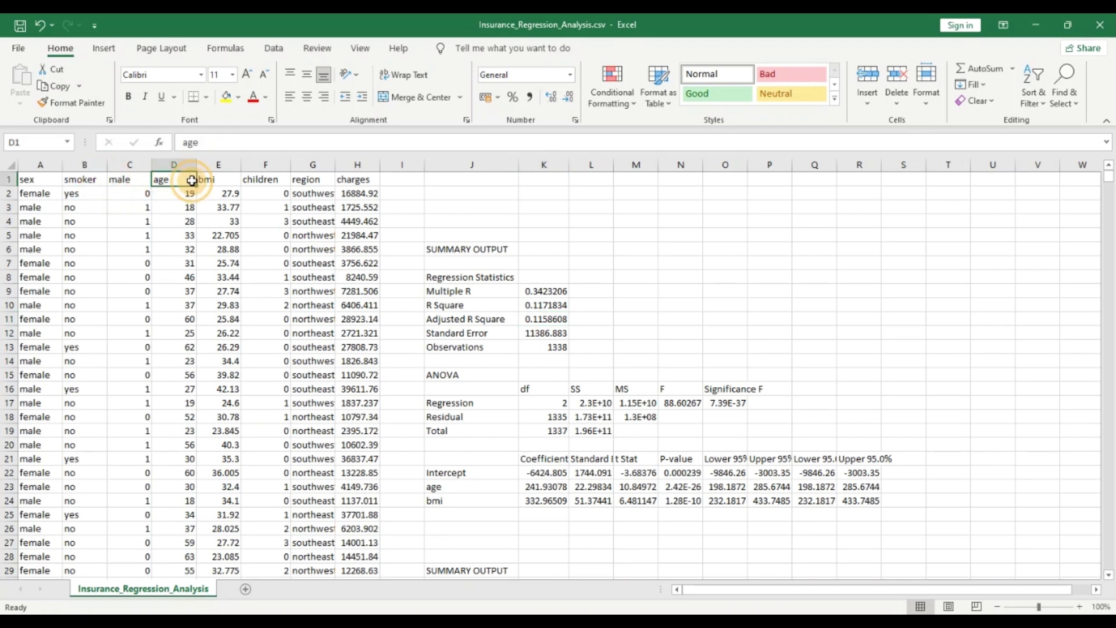
click(227, 180)
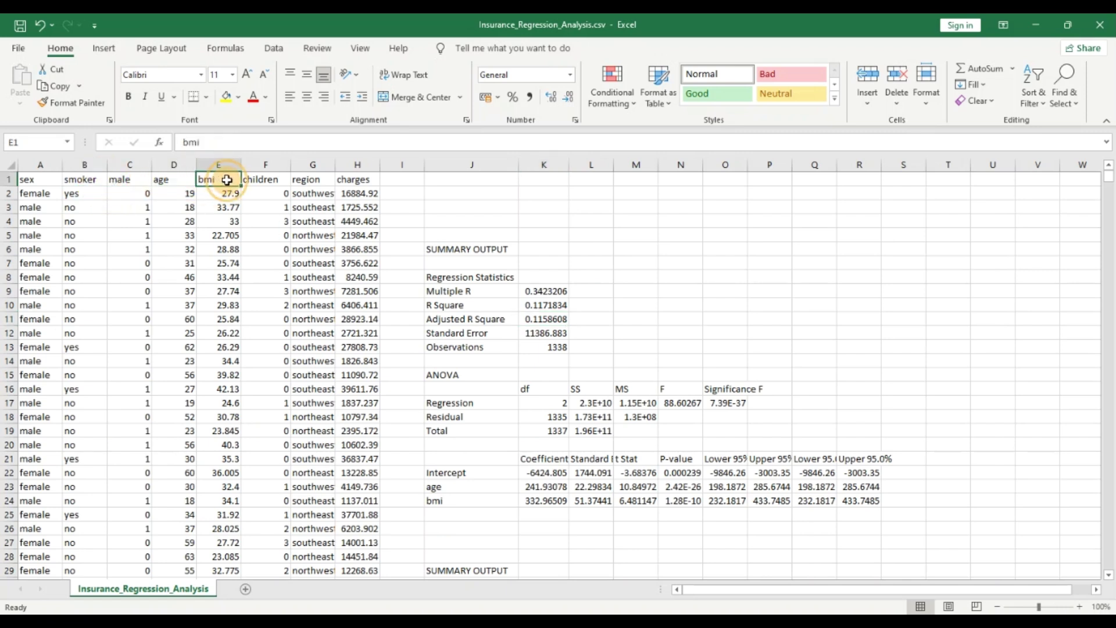
click(256, 182)
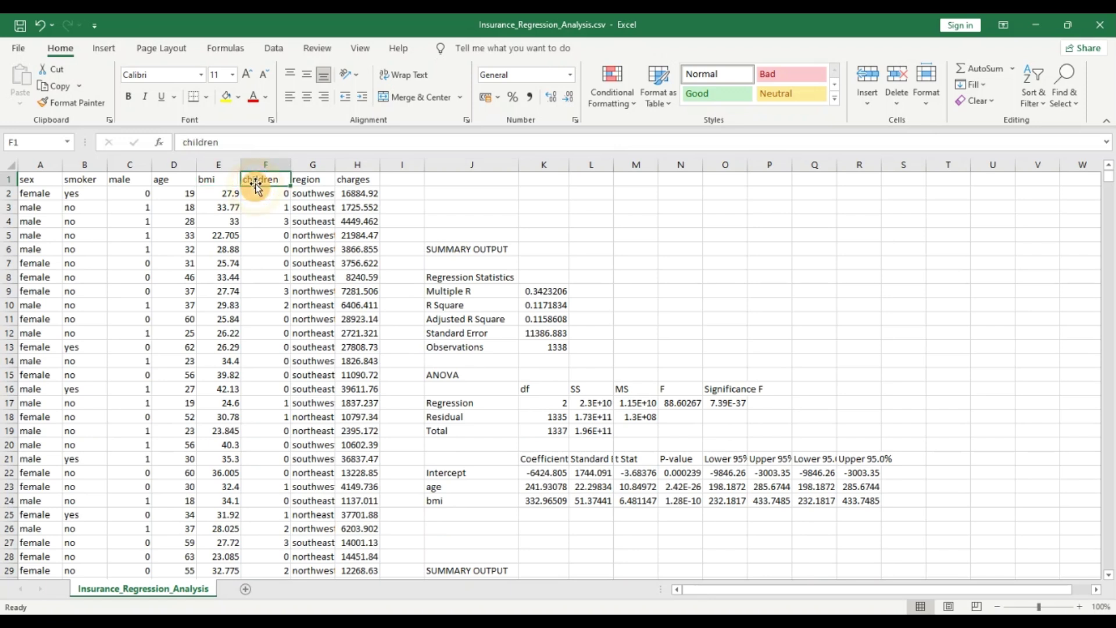
click(313, 180)
click(352, 180)
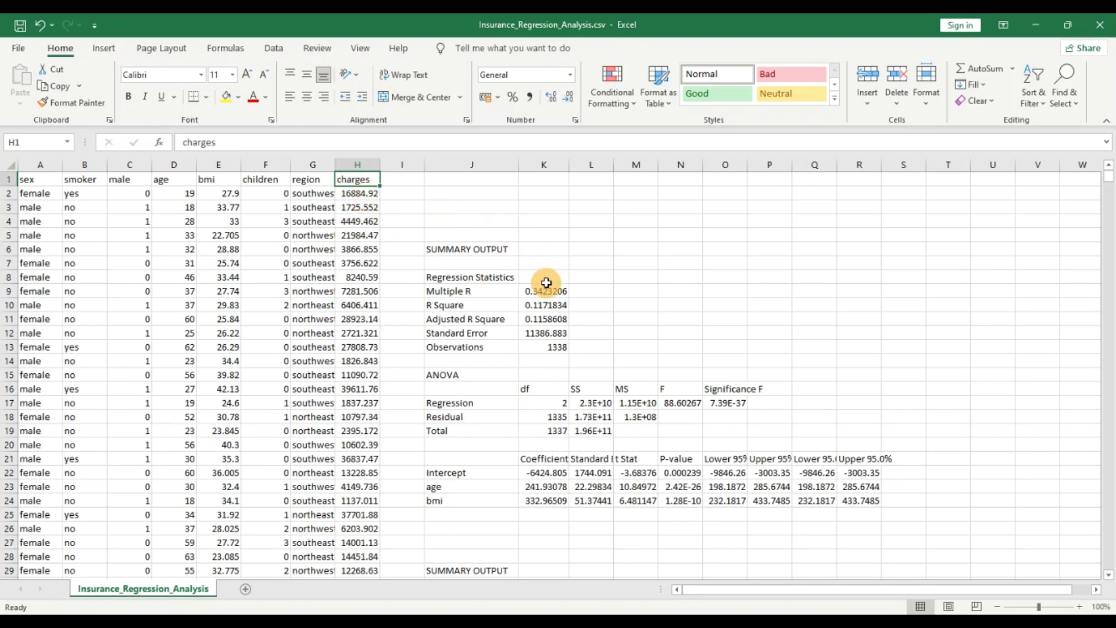
Step: Compare the Adjusted R Square and coefficient tables of the two existing regression summary outputs
click(540, 318)
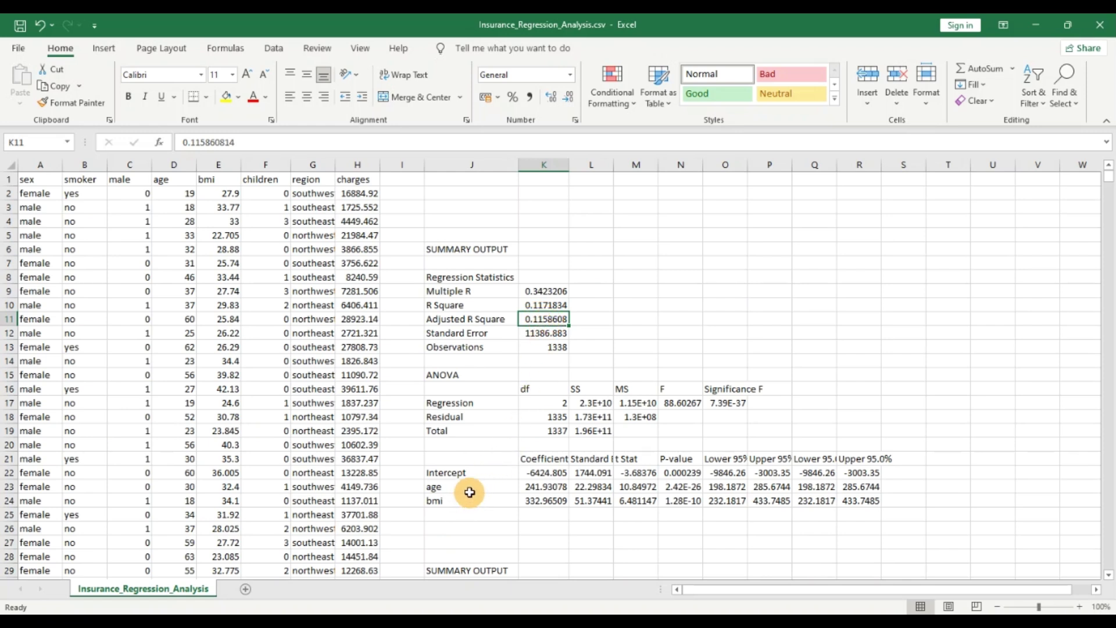
click(360, 197)
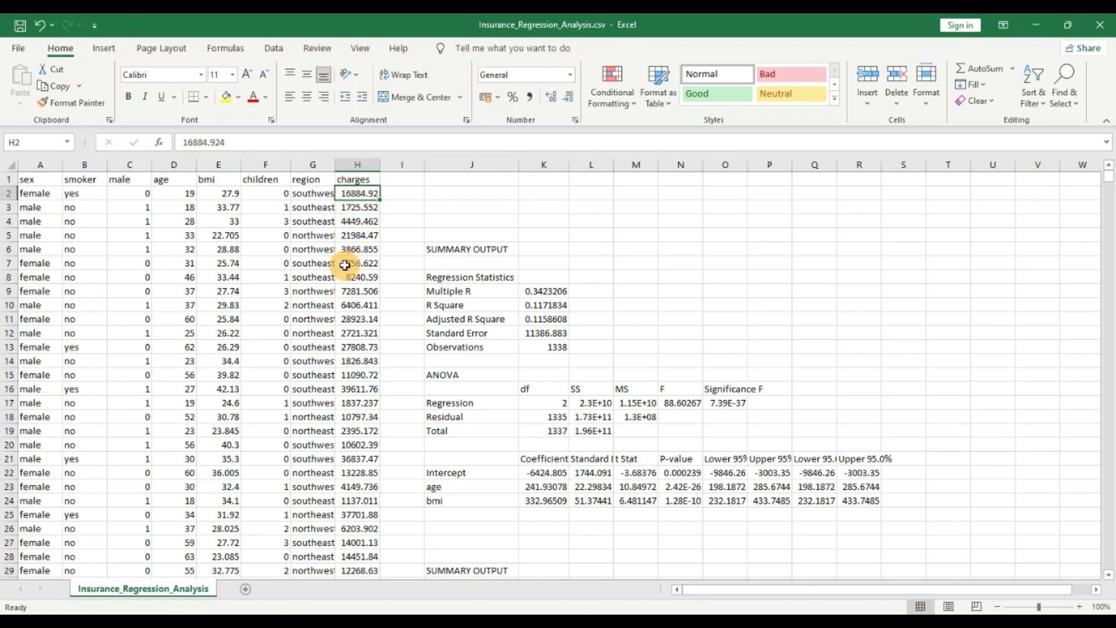
click(545, 320)
scroll(546, 314, down, 1)
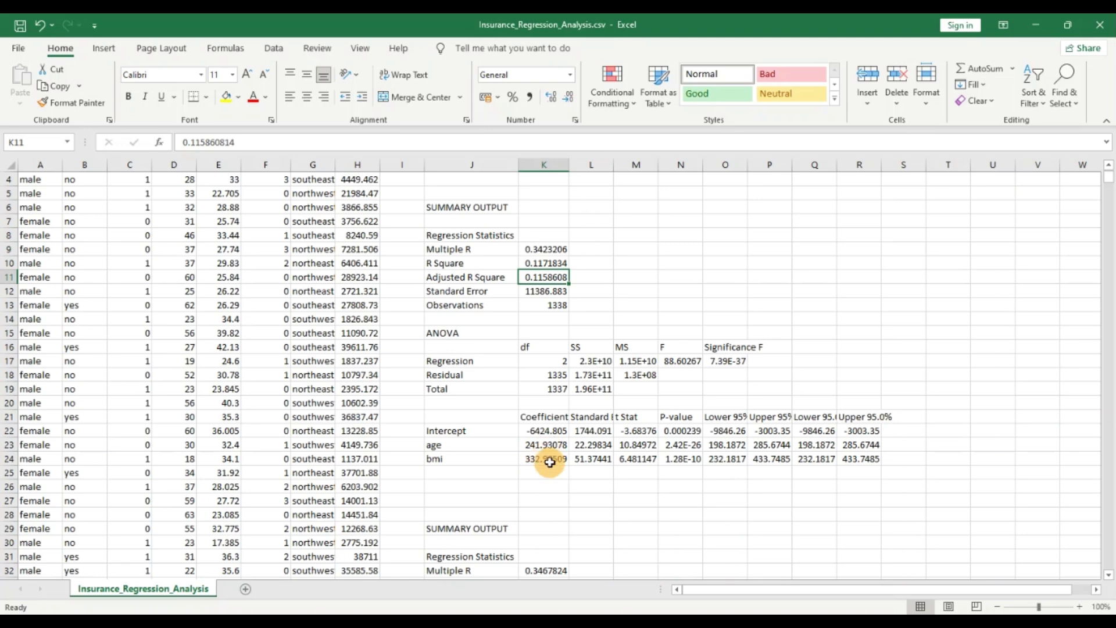
scroll(549, 461, up, 1)
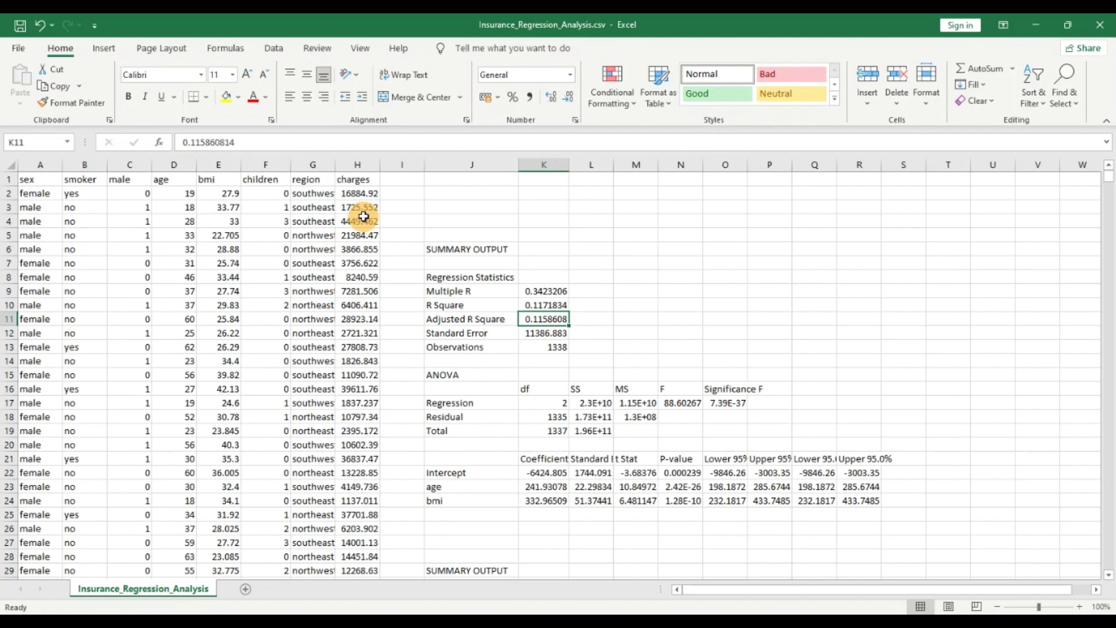
scroll(527, 290, down, 6)
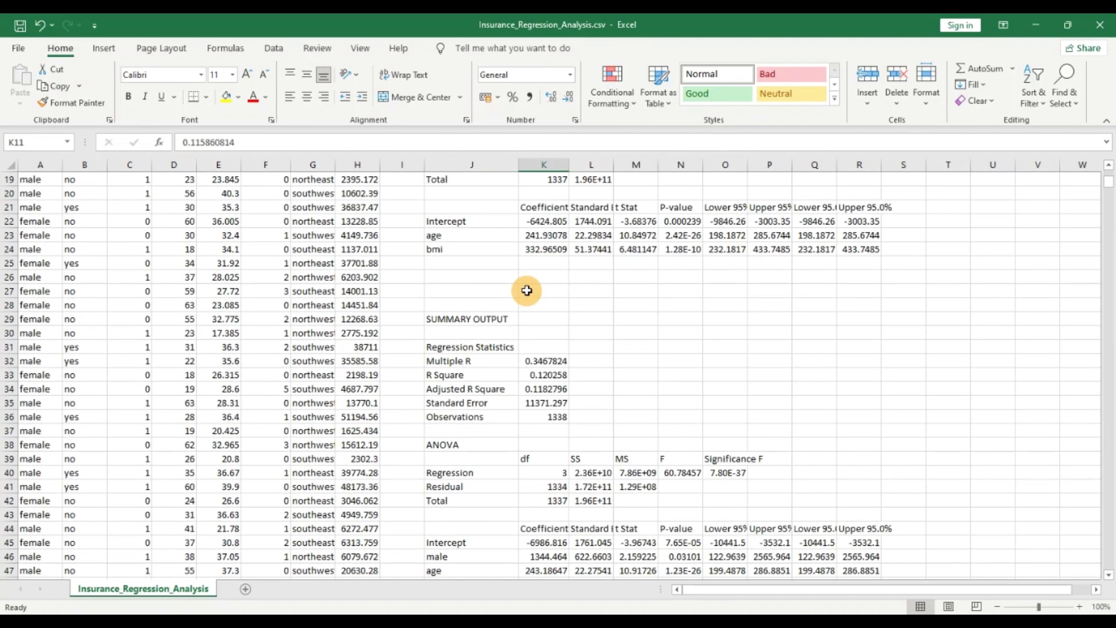
scroll(527, 291, down, 2)
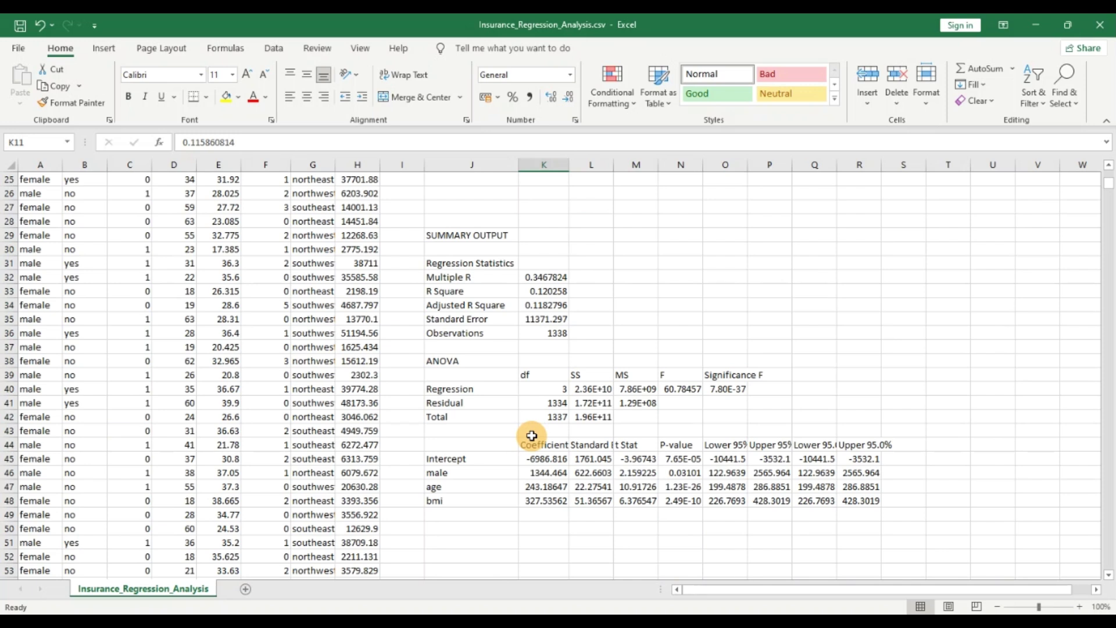
click(555, 306)
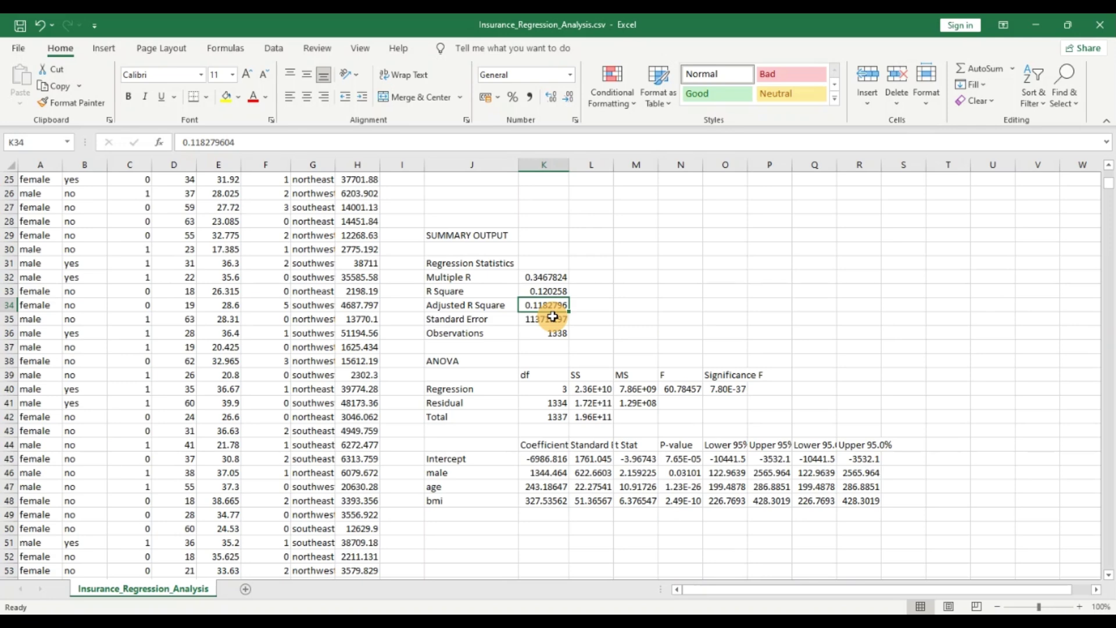
Step: Insert a blank column before the male column and give it the header smoker_y
scroll(559, 353, up, 8)
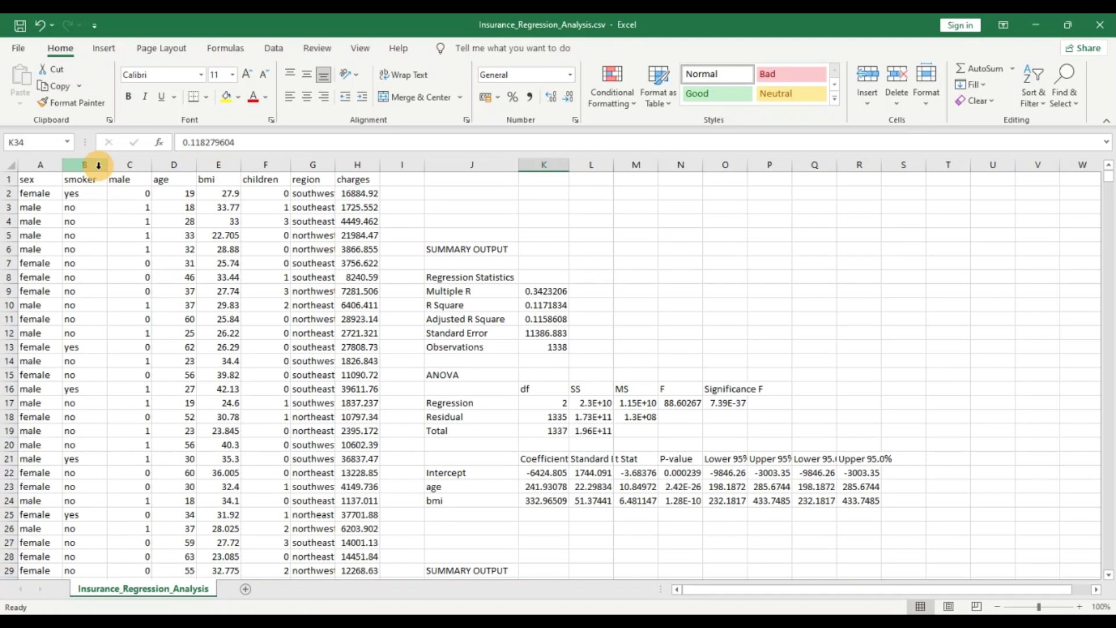
click(129, 165)
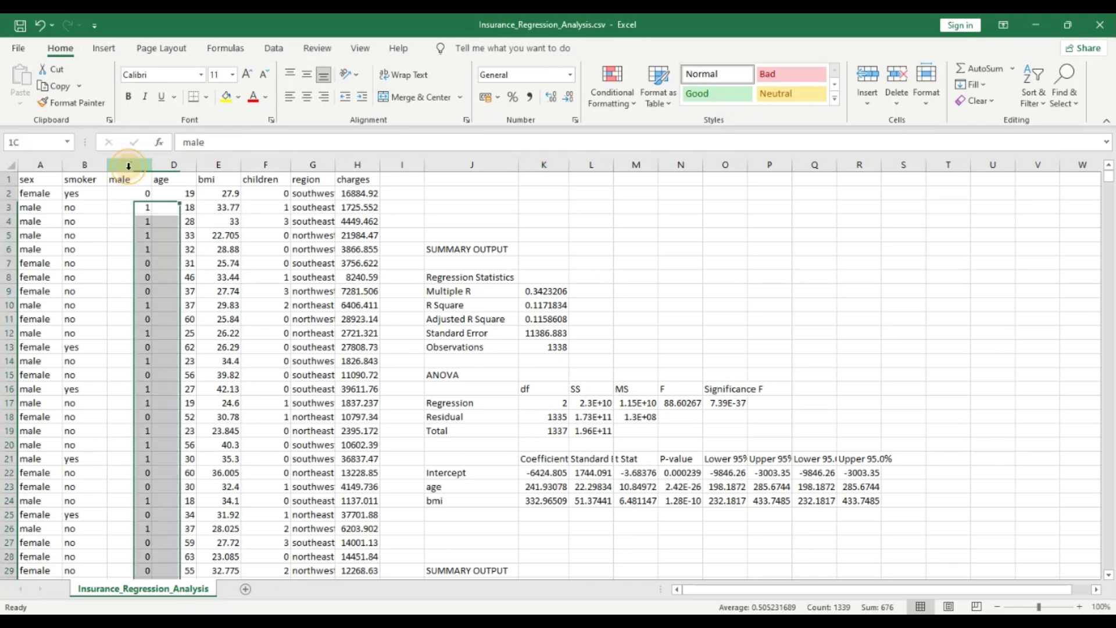
right_click(130, 174)
click(166, 285)
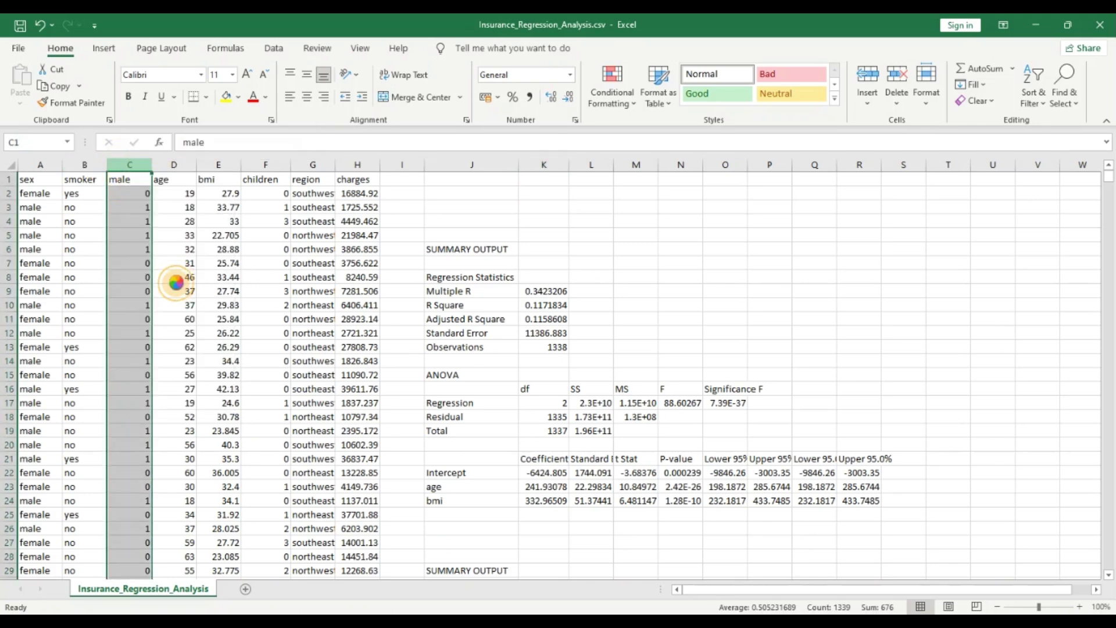
click(127, 184)
text(sm)
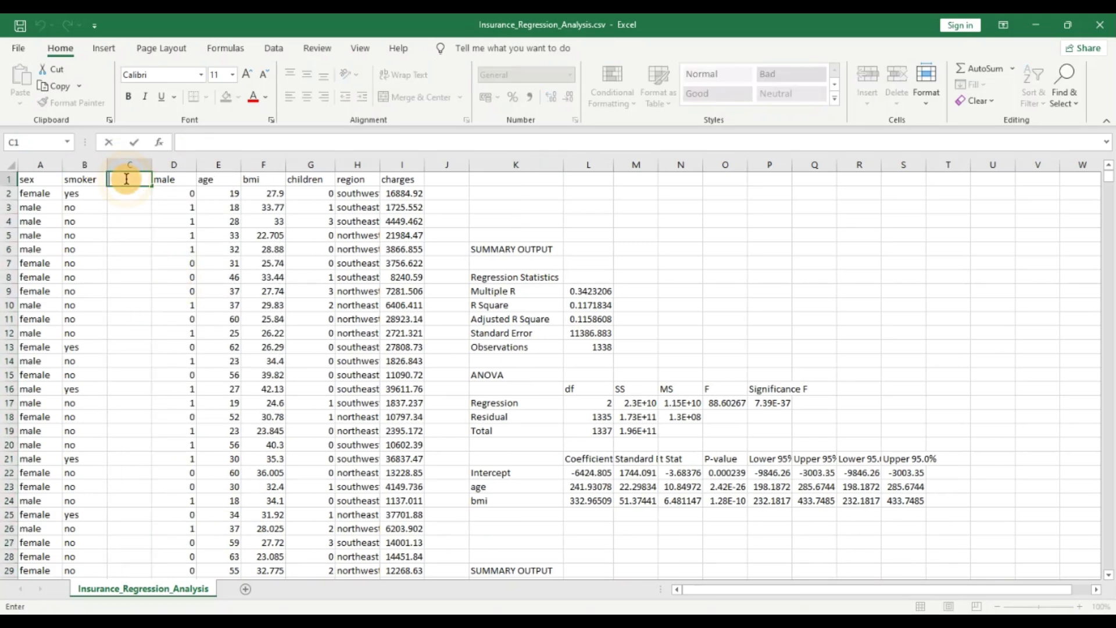
text(oke)
text(er)
text(_y)
key(Return)
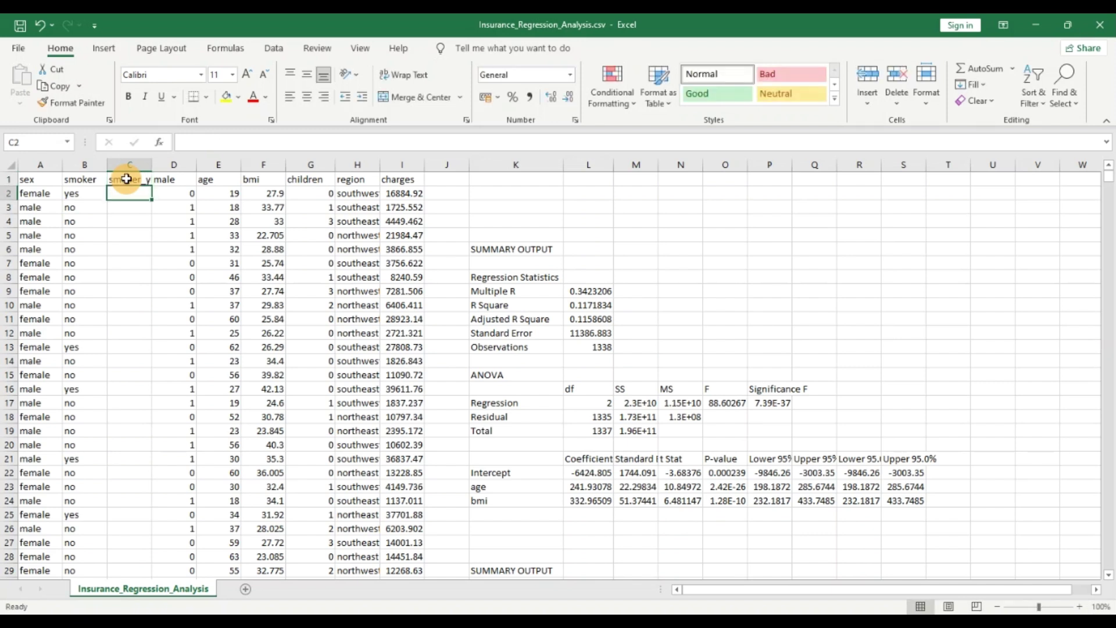
Step: Enter the formula =IF(B2="yes",1,0) in cell C2 to code smoker status as 1 or 0
text(=If)
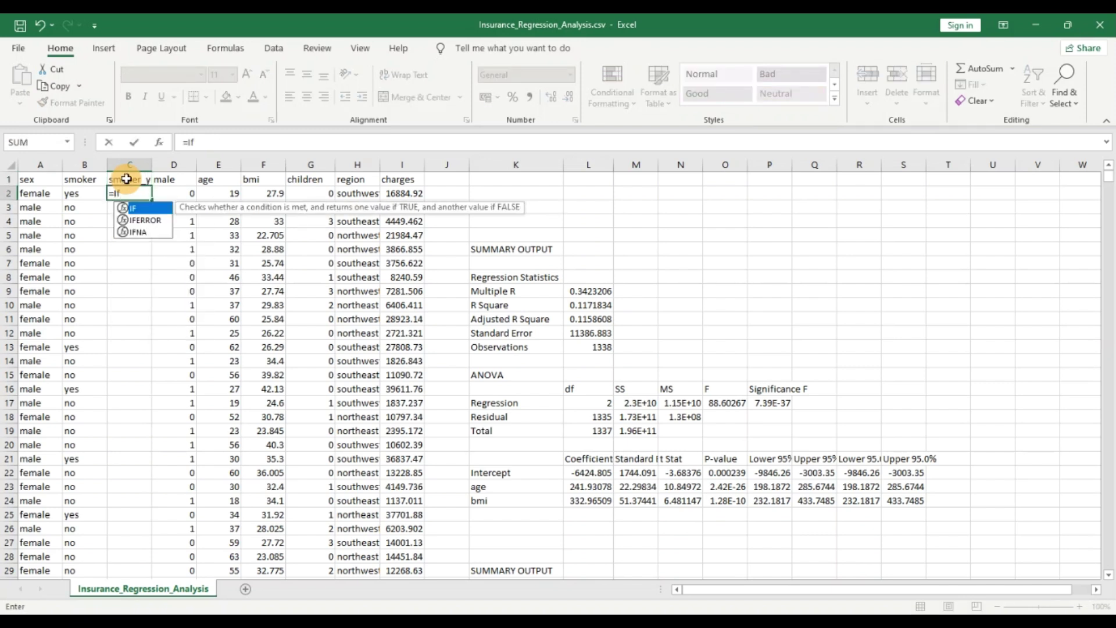
text(()
key(Left)
text(=')
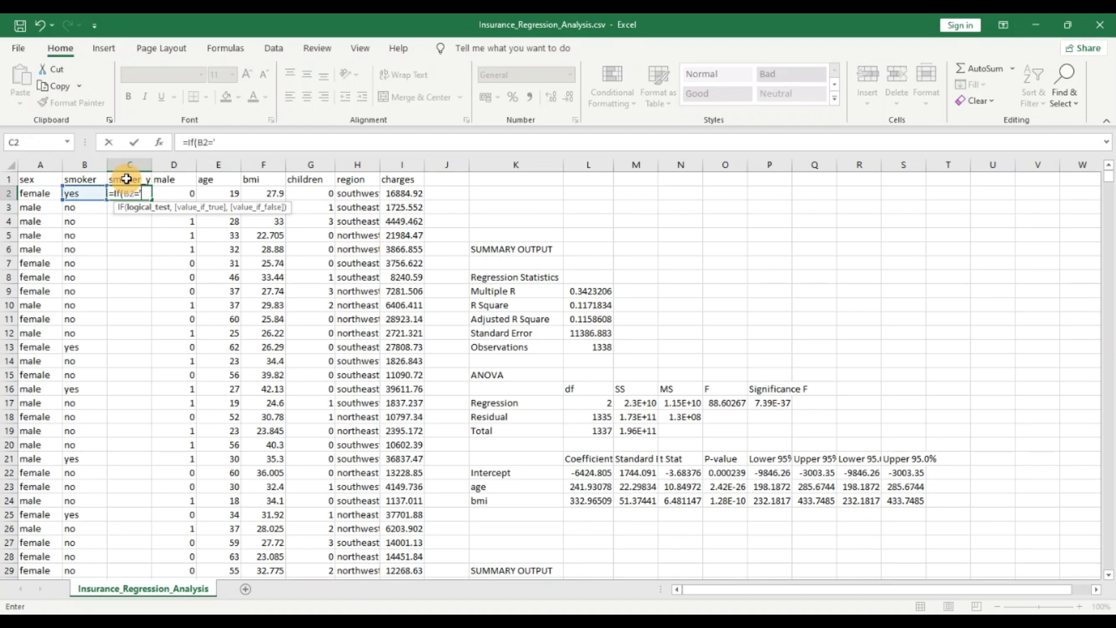
text(yes)
key(BackSpace)
key(BackSpace)
key(BackSpace)
key(BackSpace)
text("yes",1)
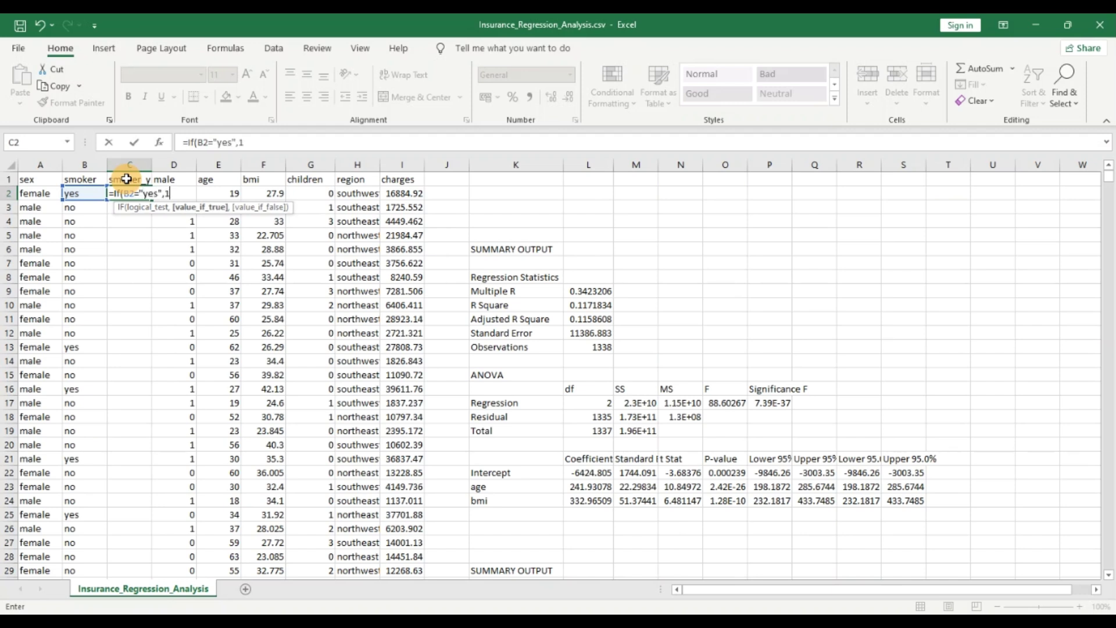
text(,0))
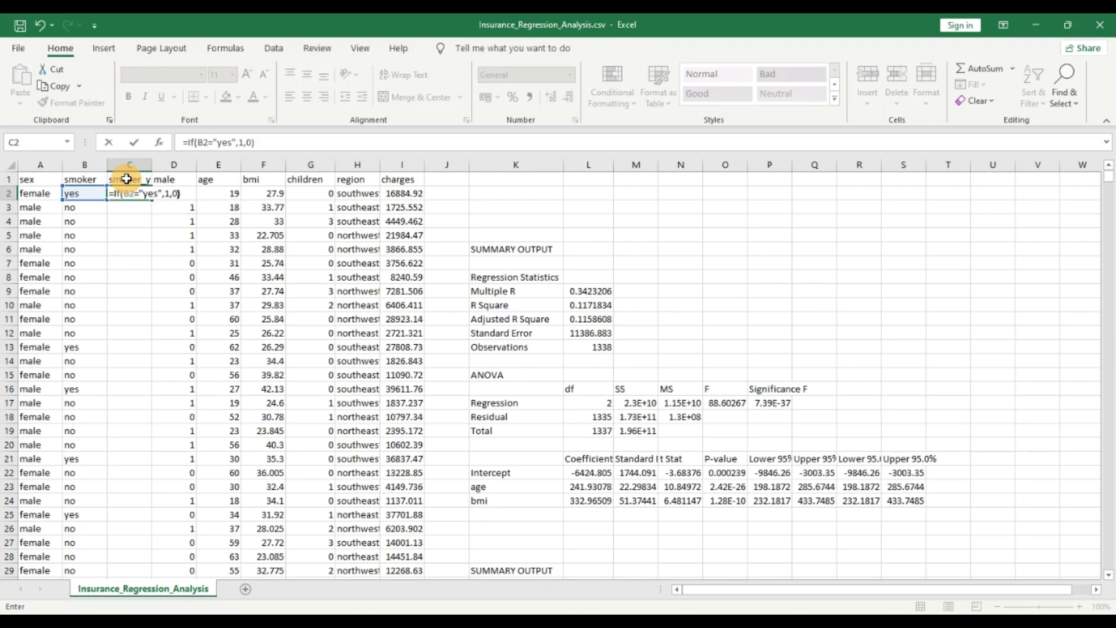
key(Return)
Step: Fill the C2 formula down the whole smoker_y column and check the filled rows
click(140, 188)
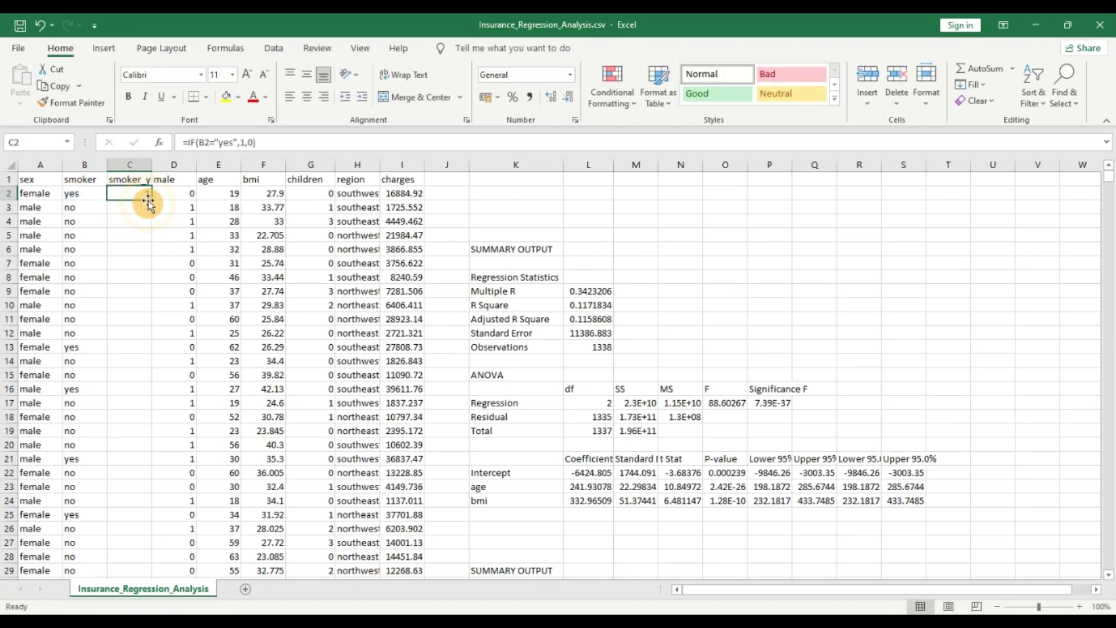
double_click(151, 200)
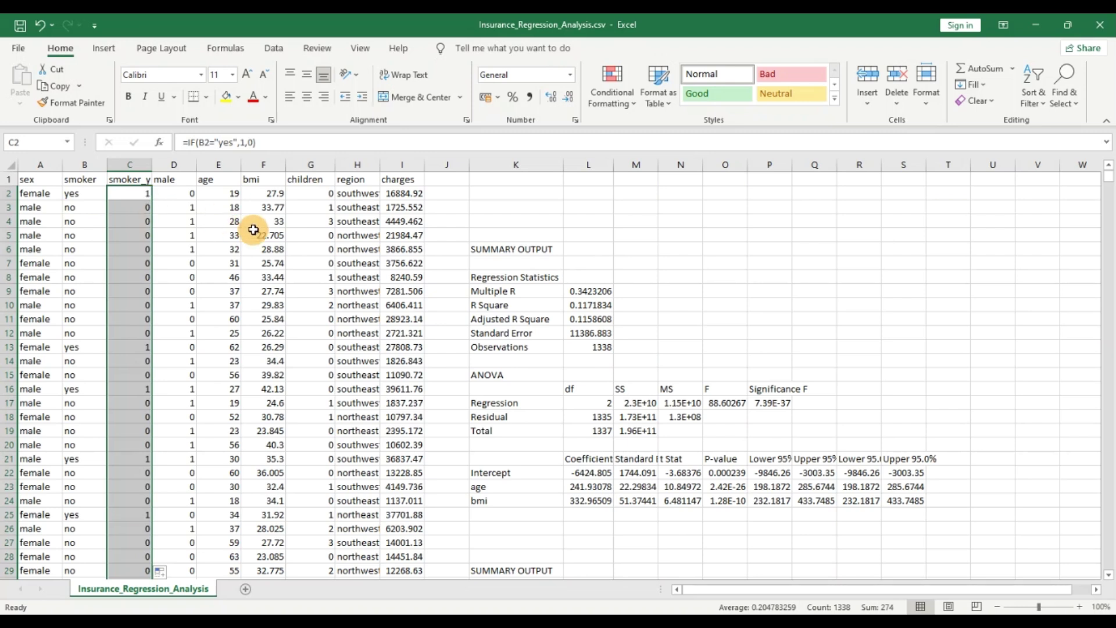
scroll(310, 219, down, 1)
scroll(311, 217, up, 1)
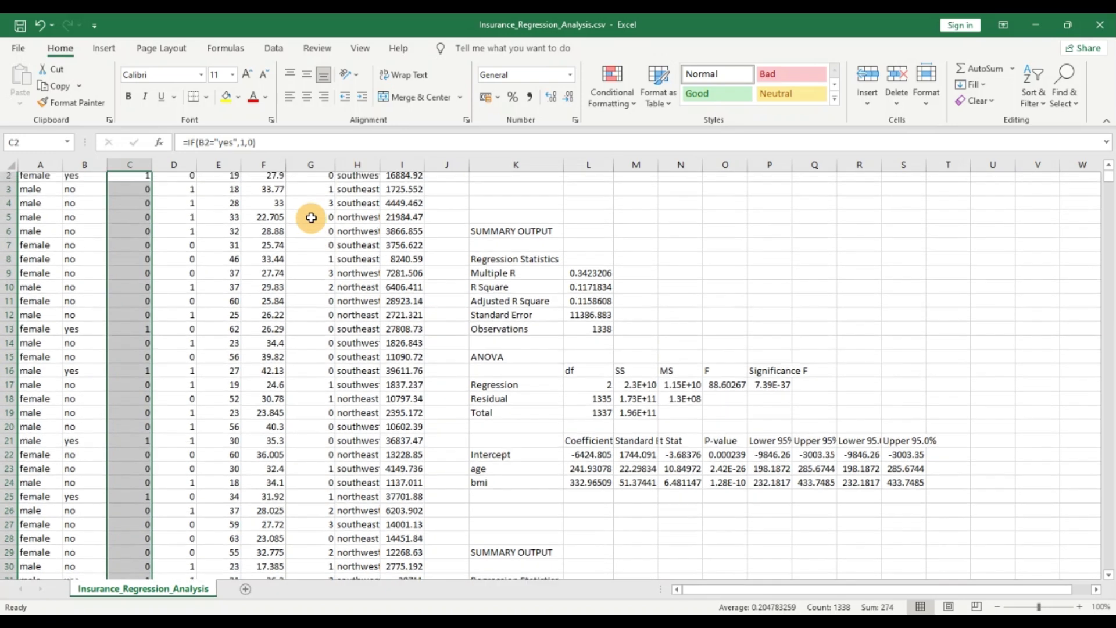
click(256, 219)
Step: Select cell K50 below the second summary output and open the Regression tool of Data Analysis
scroll(371, 250, down, 9)
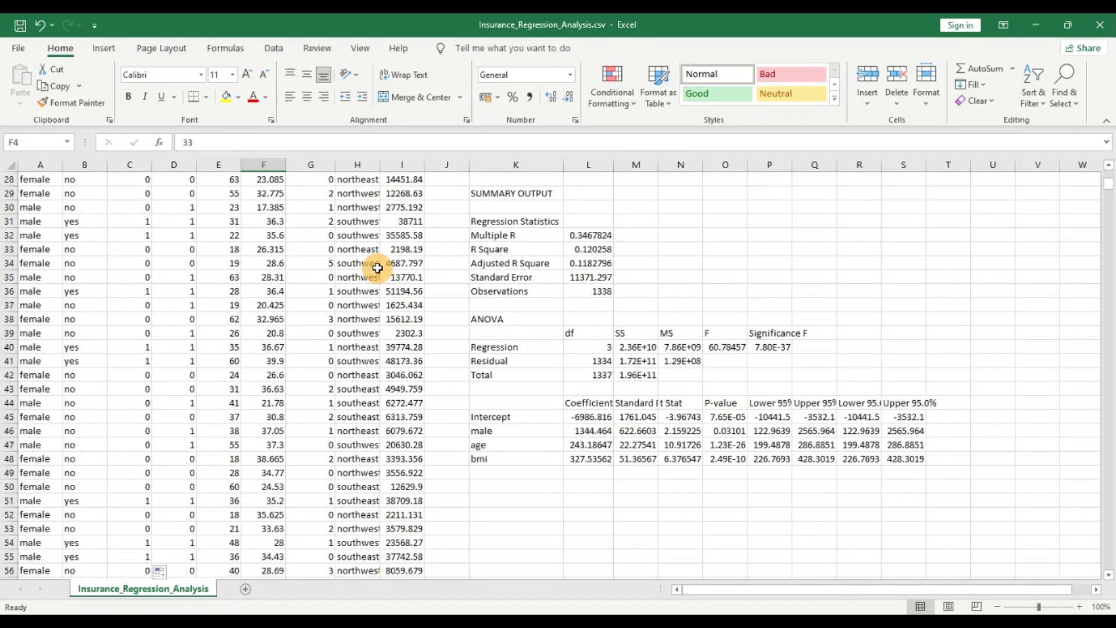
click(484, 483)
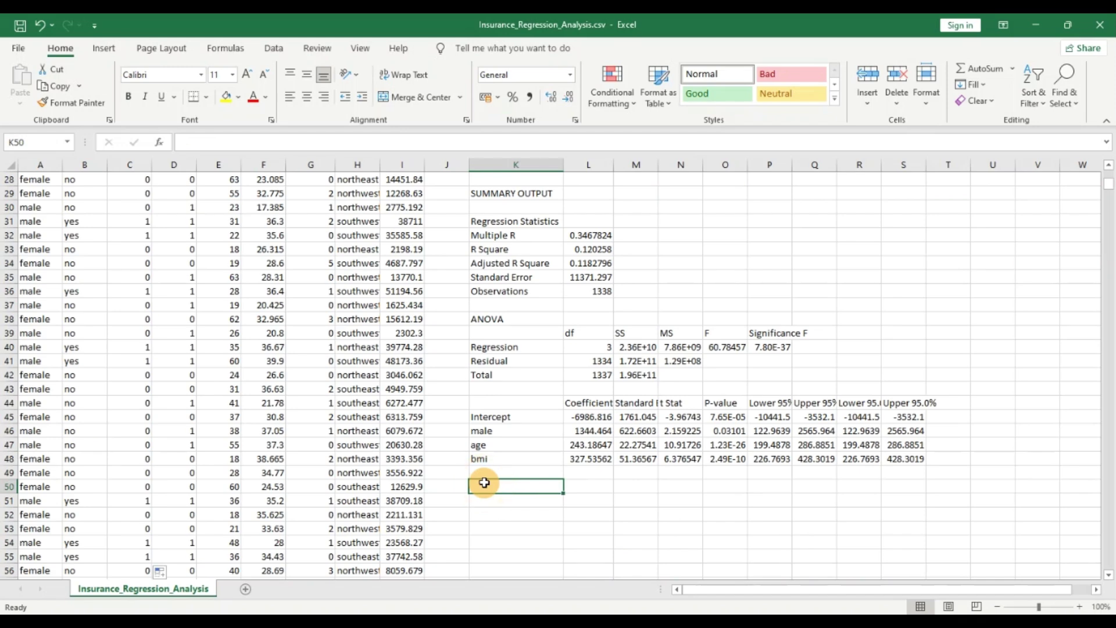
scroll(477, 471, up, 9)
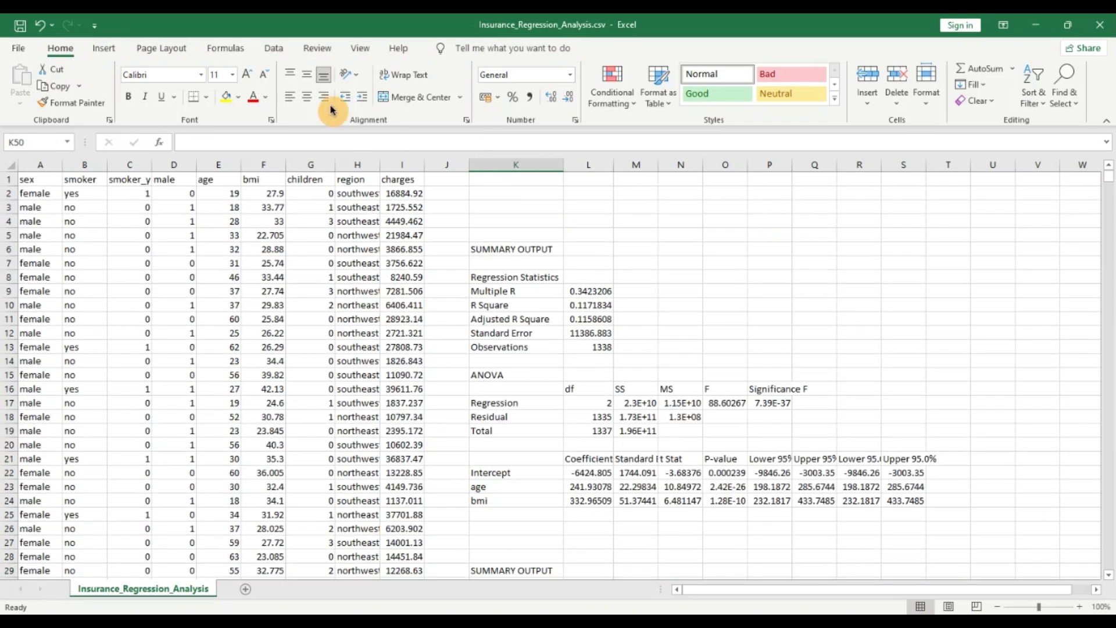
click(275, 48)
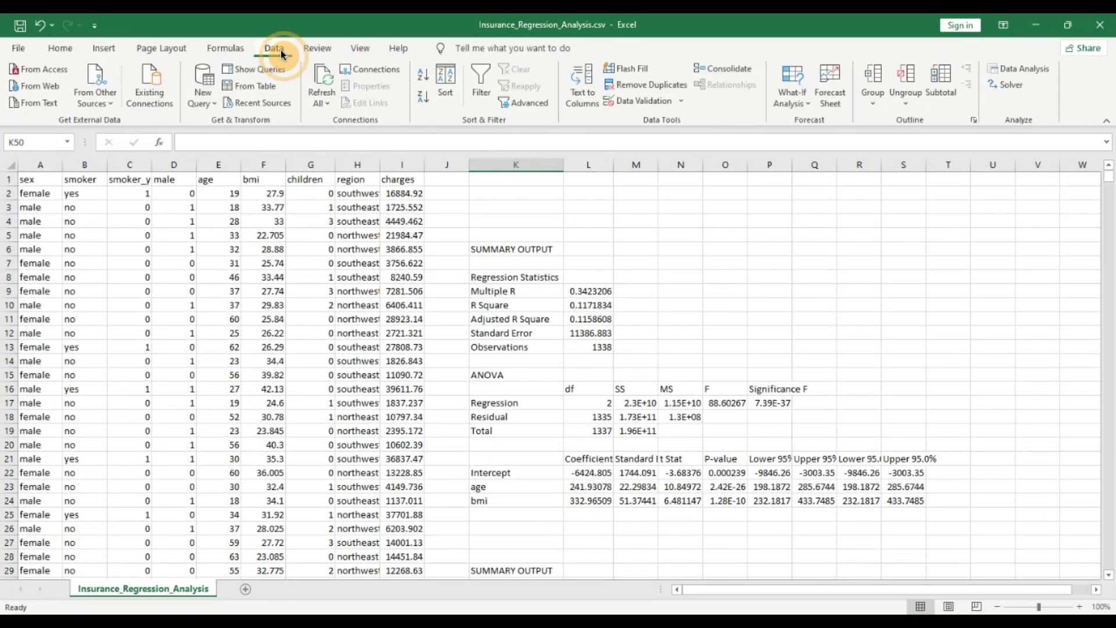
click(1007, 70)
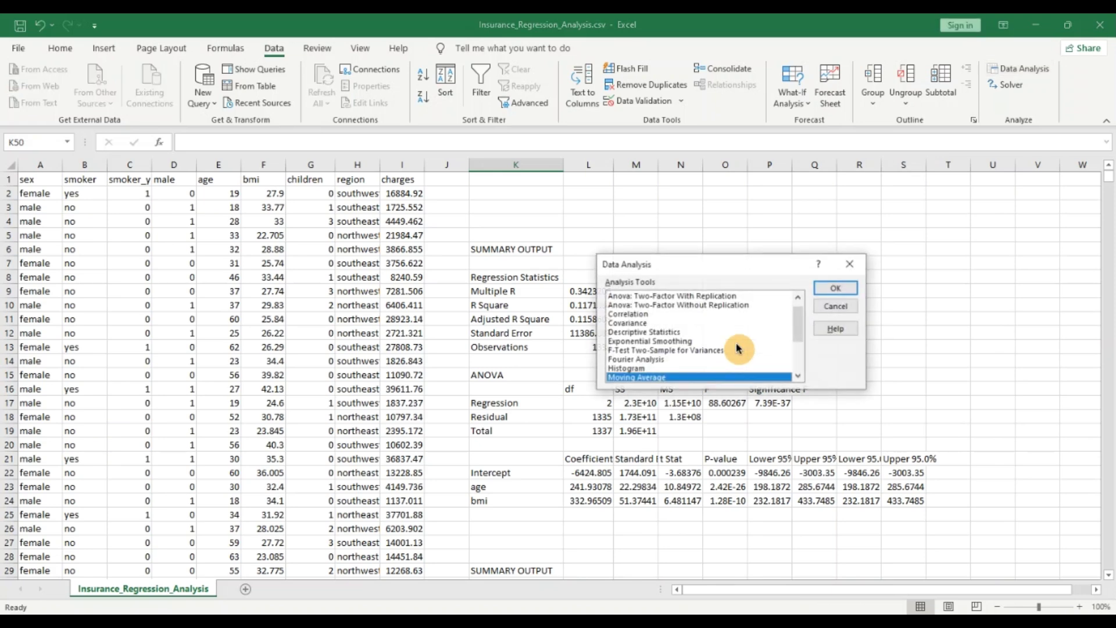
drag(799, 320, 799, 348)
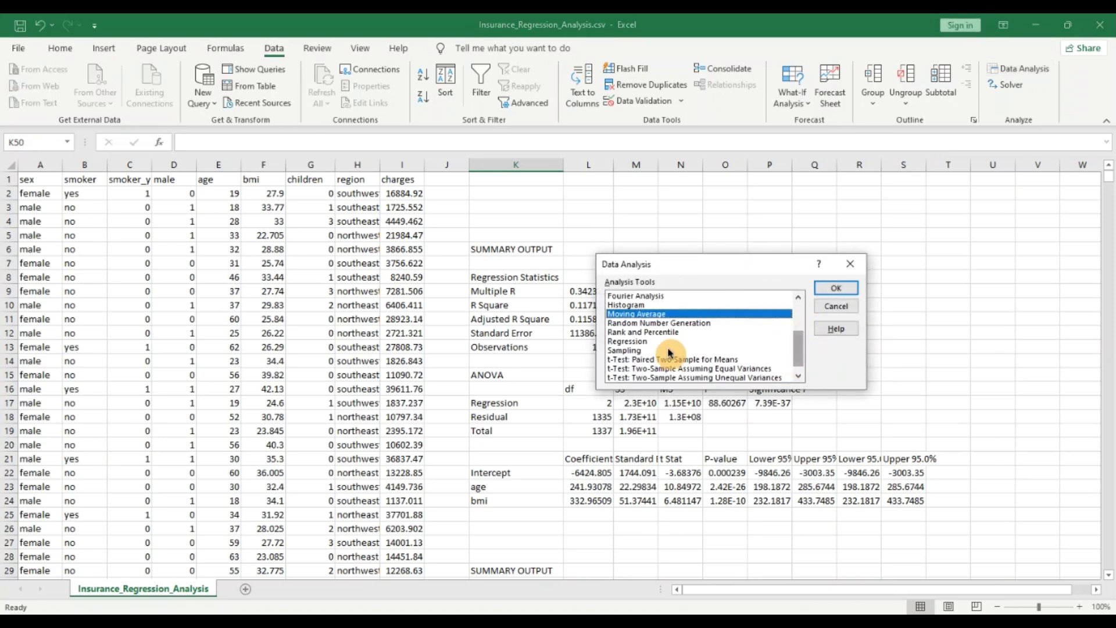
click(663, 342)
click(835, 288)
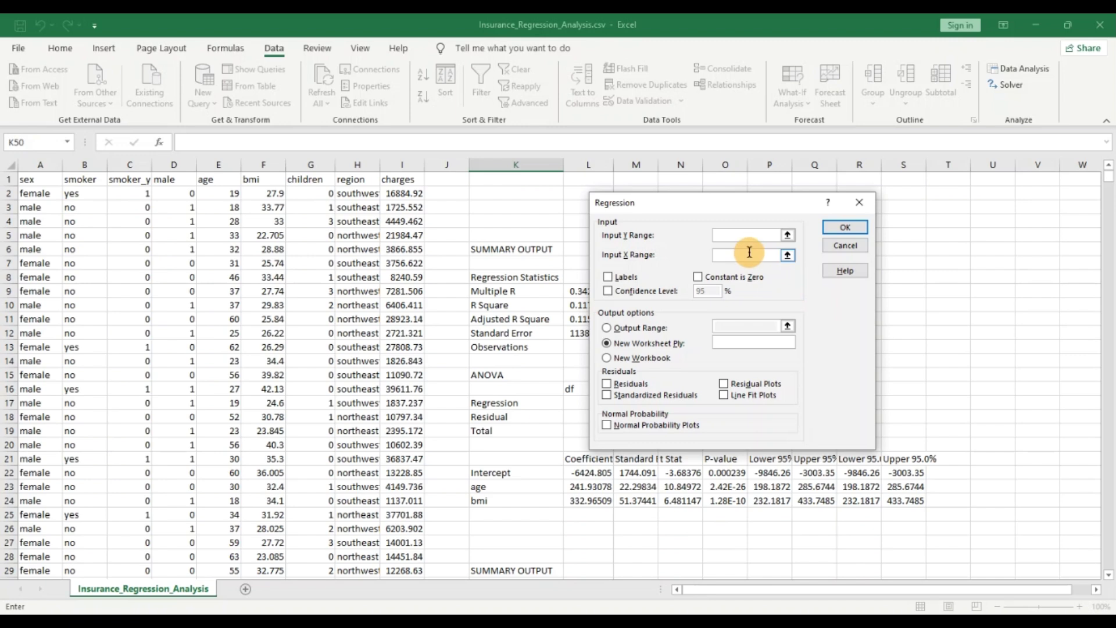
Step: Set the regression's Input Y Range to the charges column including its header, $I$1:$I$1339
click(747, 235)
click(396, 177)
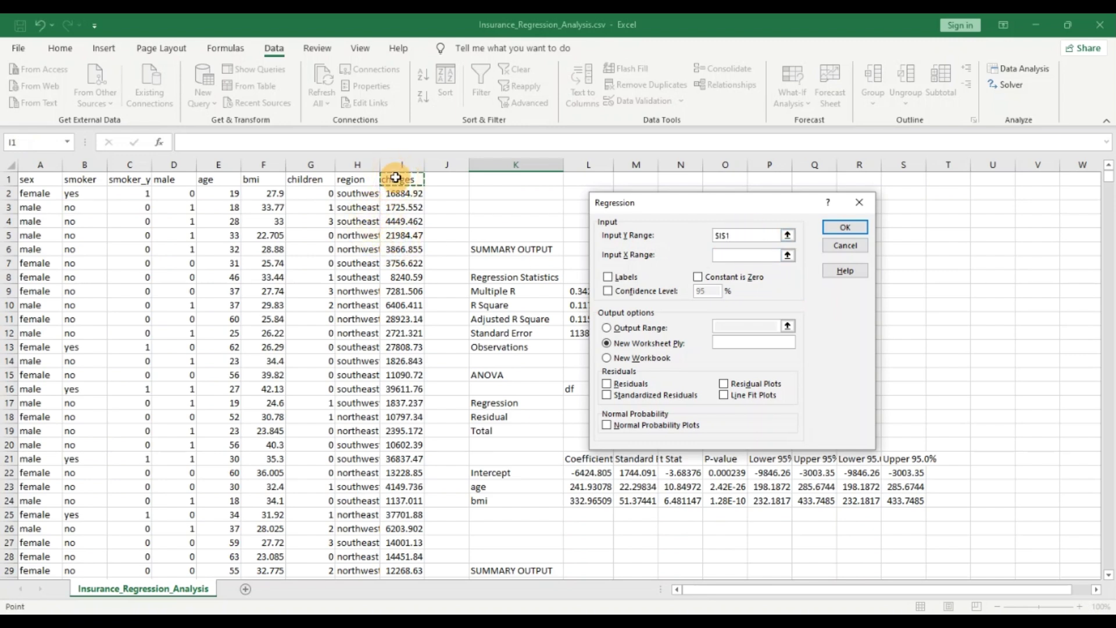
key(ctrl+shift+Down)
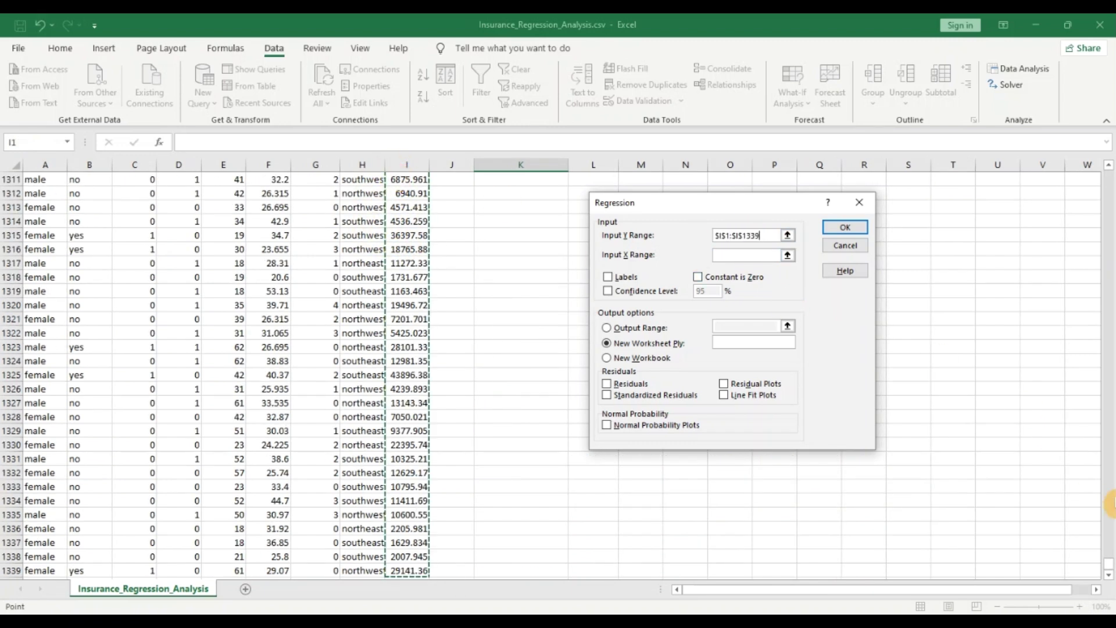
drag(1108, 567, 1086, 157)
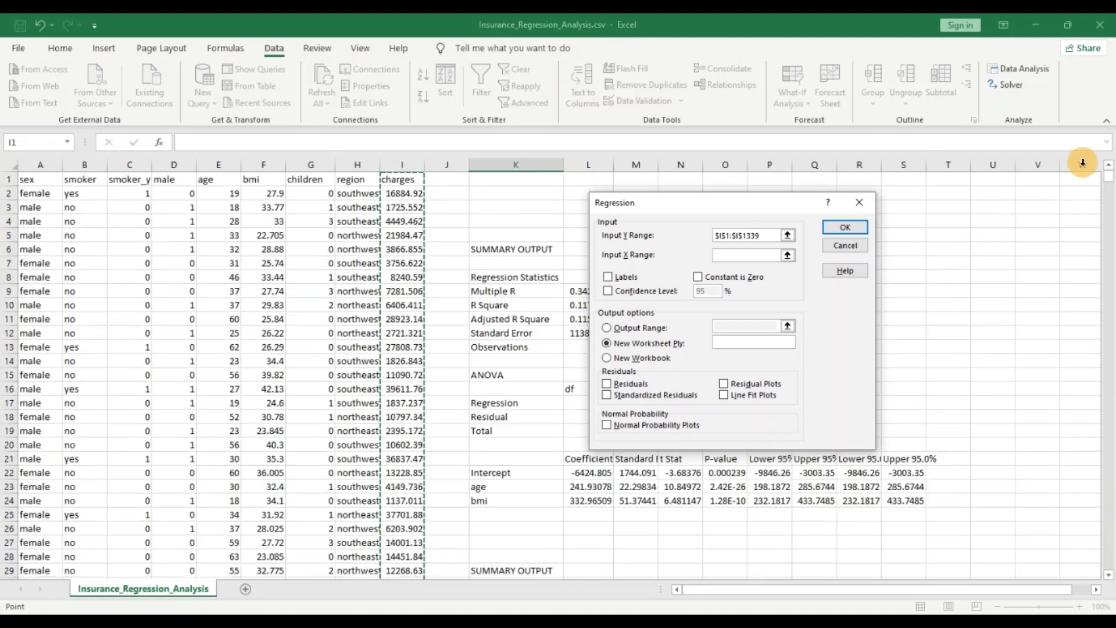
Step: Set the regression's Input X Range to the smoker_y, male, age and bmi columns, $C$1:$F$1339, and turn on Labels
click(724, 255)
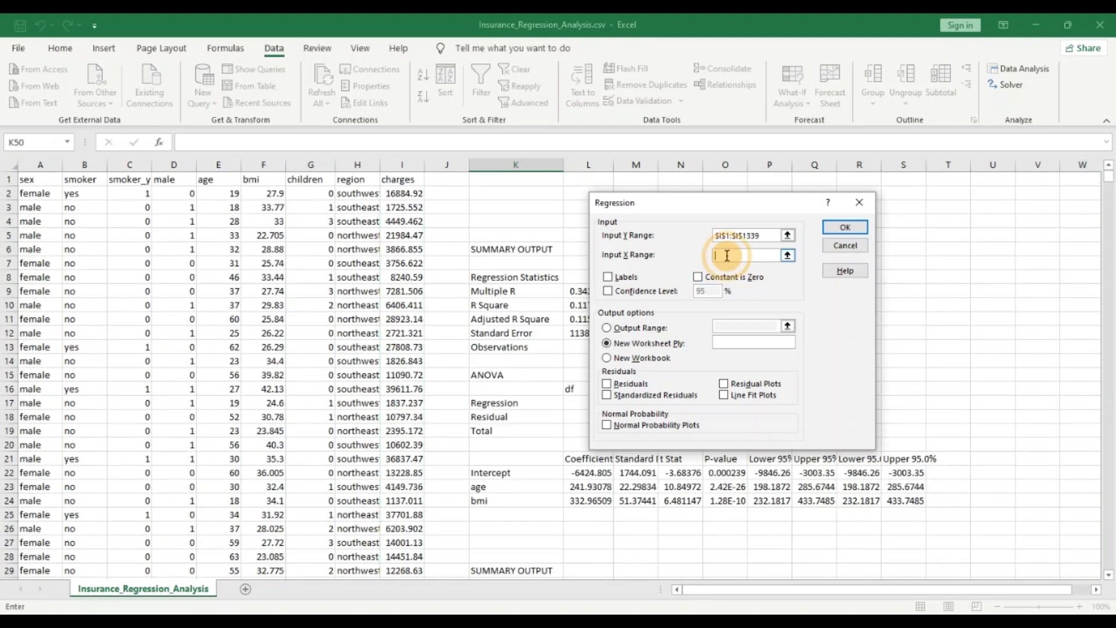
click(136, 181)
key(shift+Right)
key(shift+Right)
key(shift+Right)
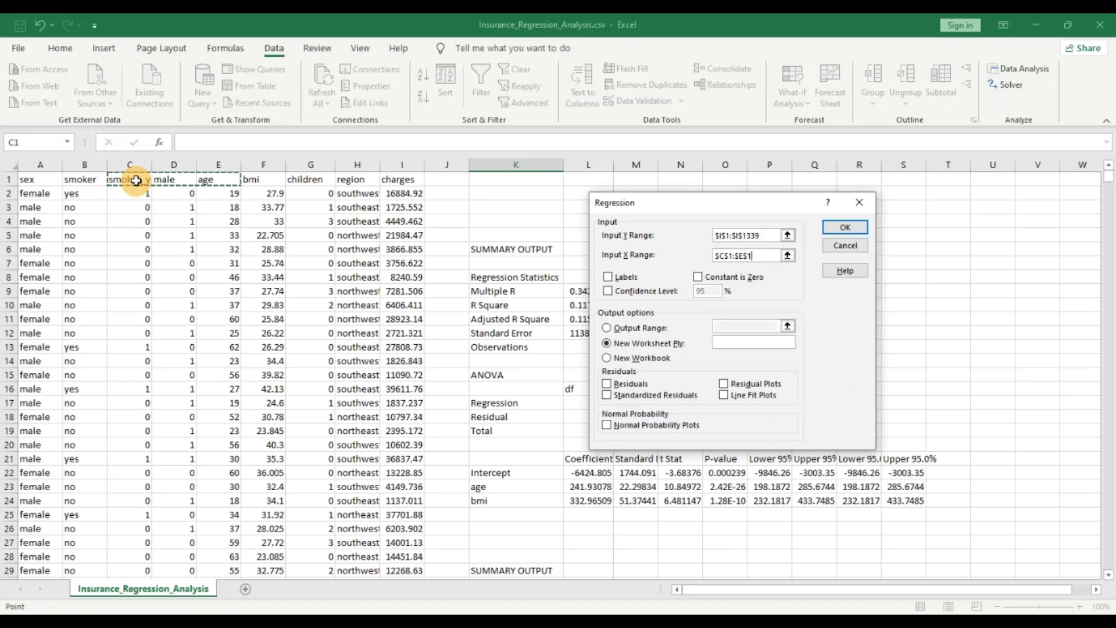
key(ctrl+shift+Down)
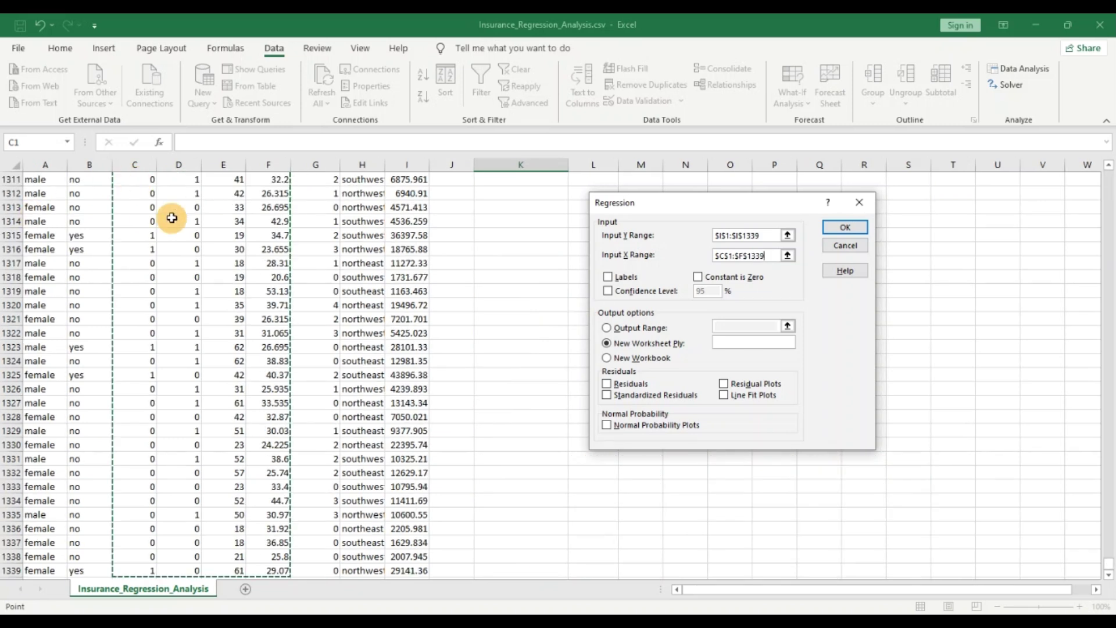
click(612, 281)
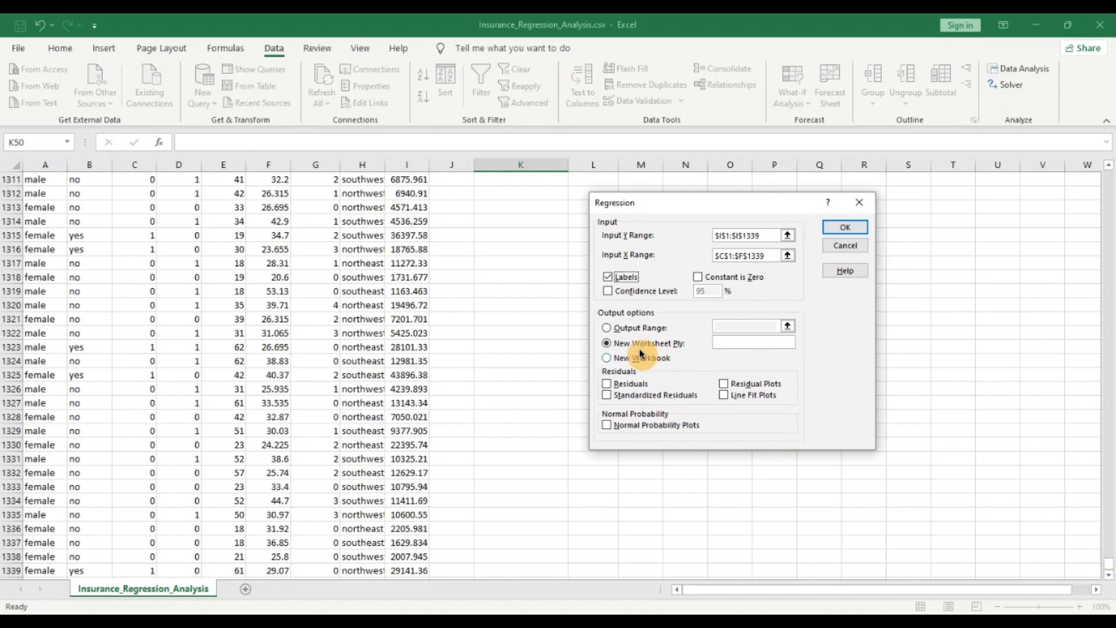
Step: Set the regression's Output Range to cell $K$50 below the second summary output and run the analysis
click(606, 327)
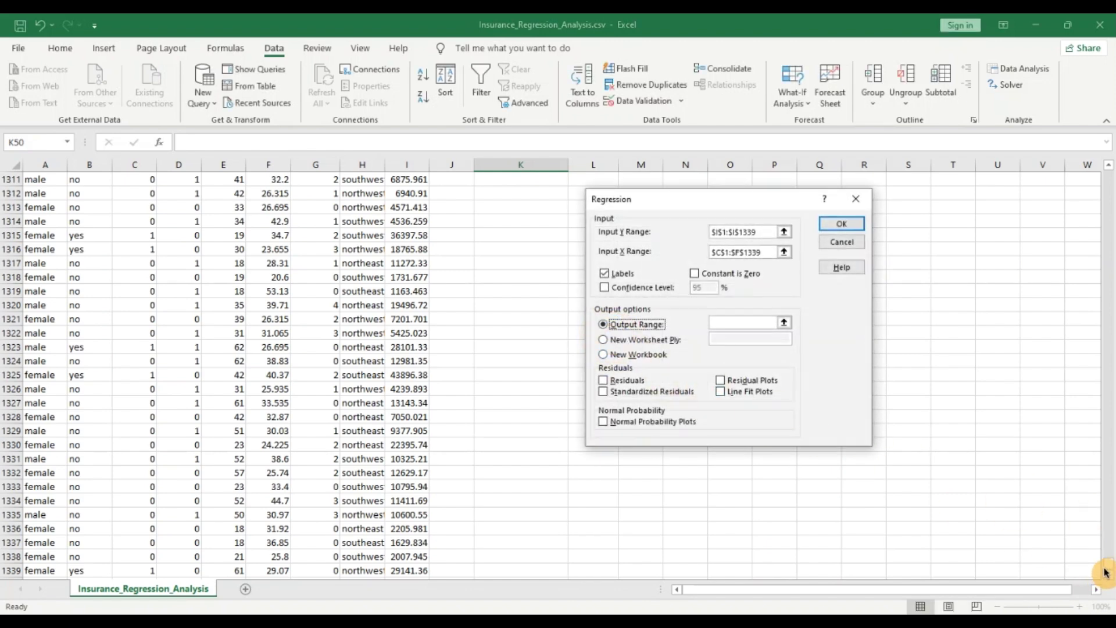
click(725, 323)
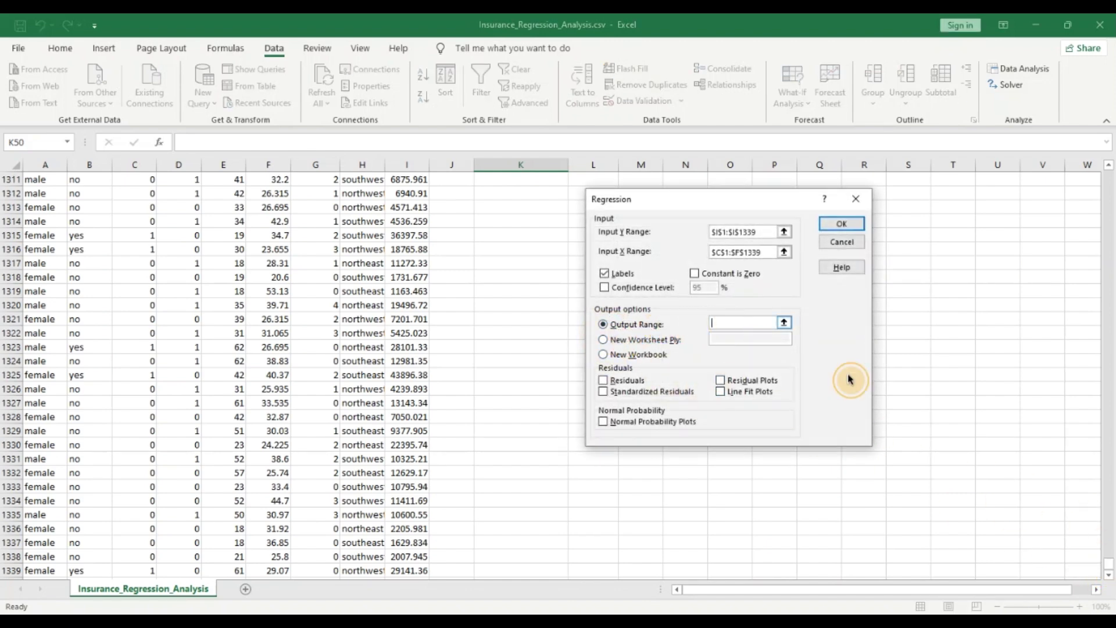
drag(1107, 563, 1103, 225)
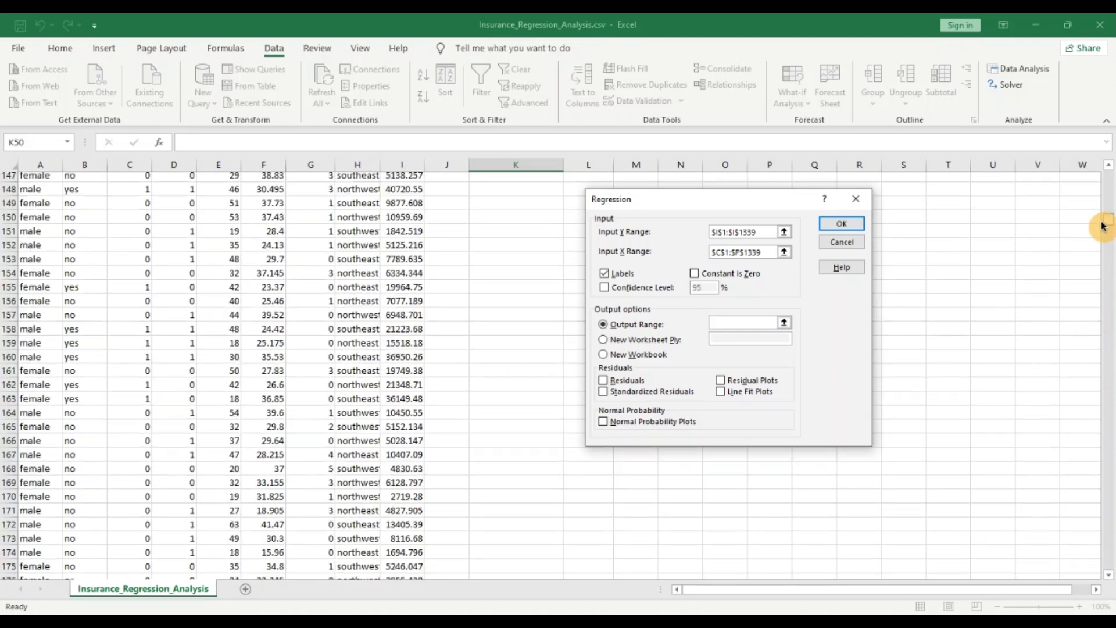
scroll(500, 383, up, 20)
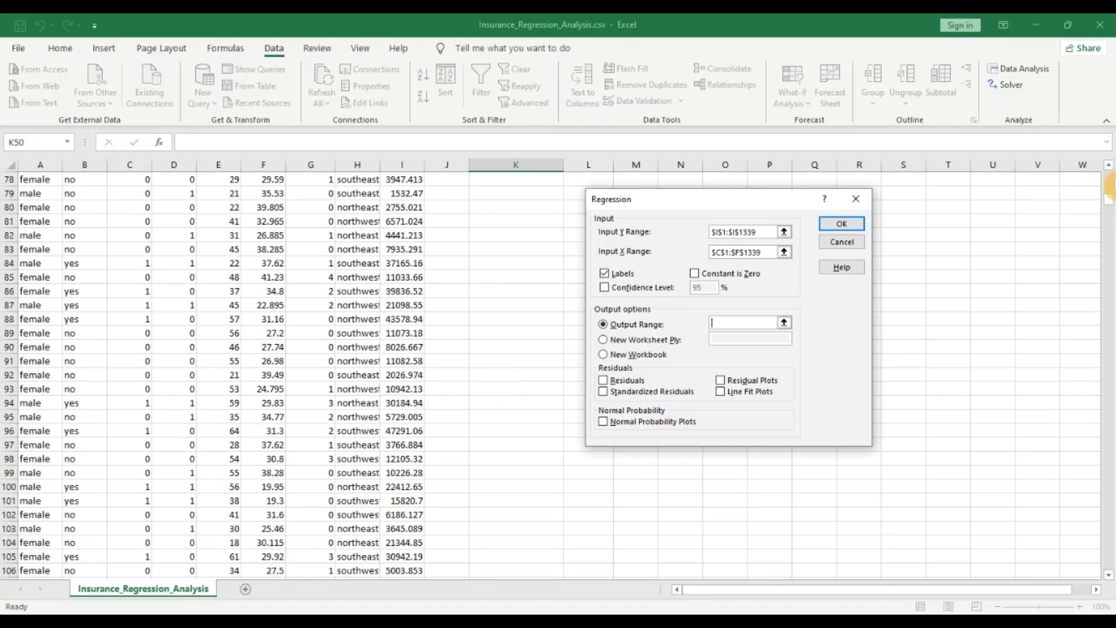
drag(1109, 200, 1110, 190)
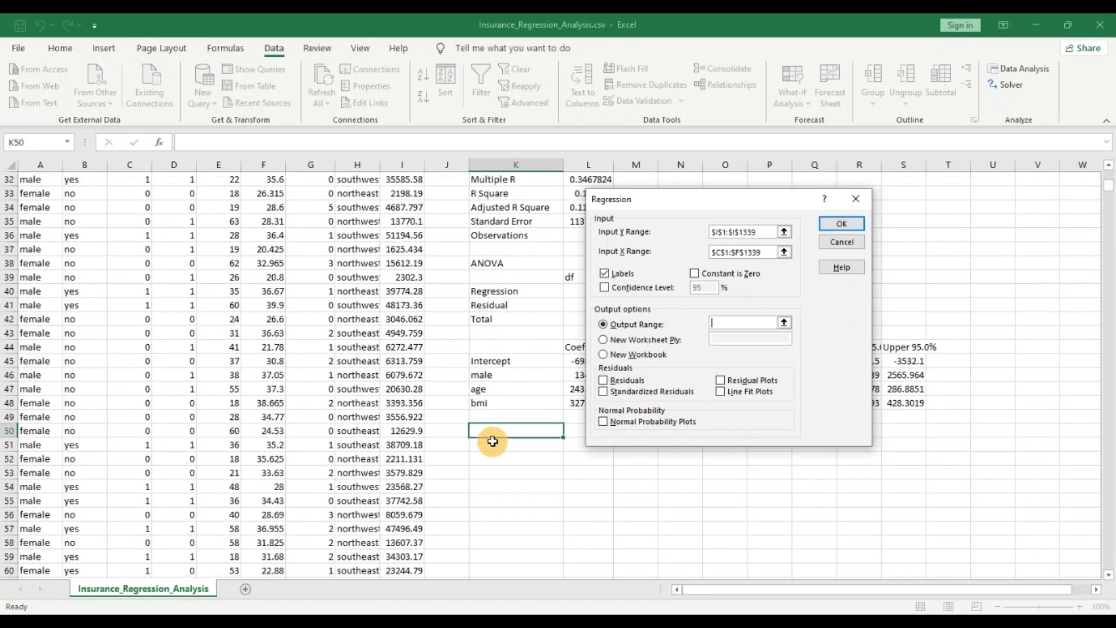
click(498, 430)
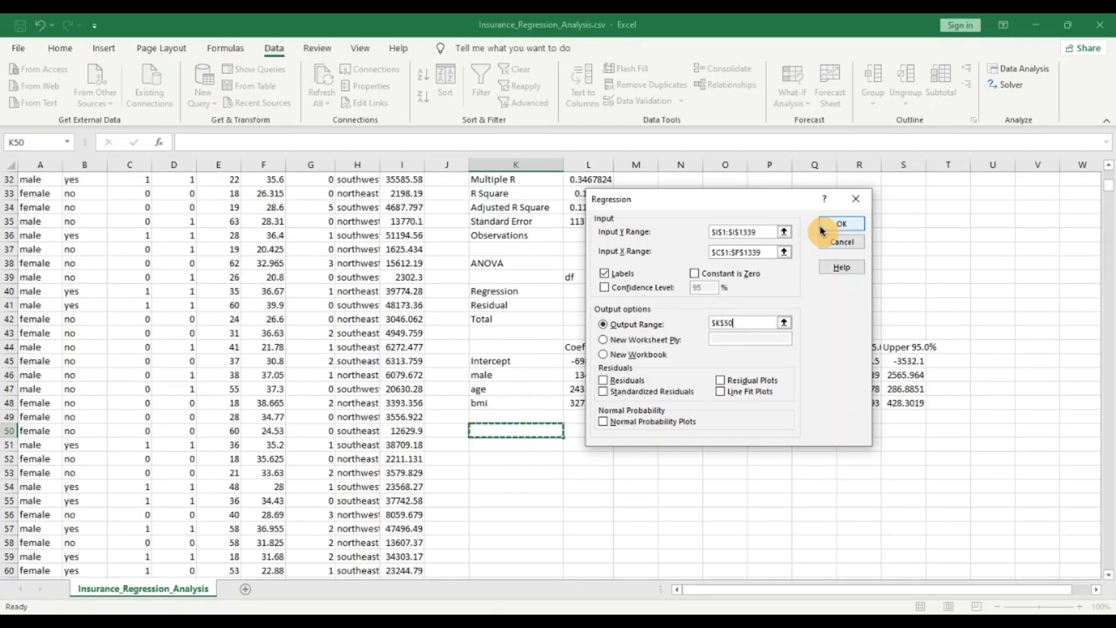
click(840, 223)
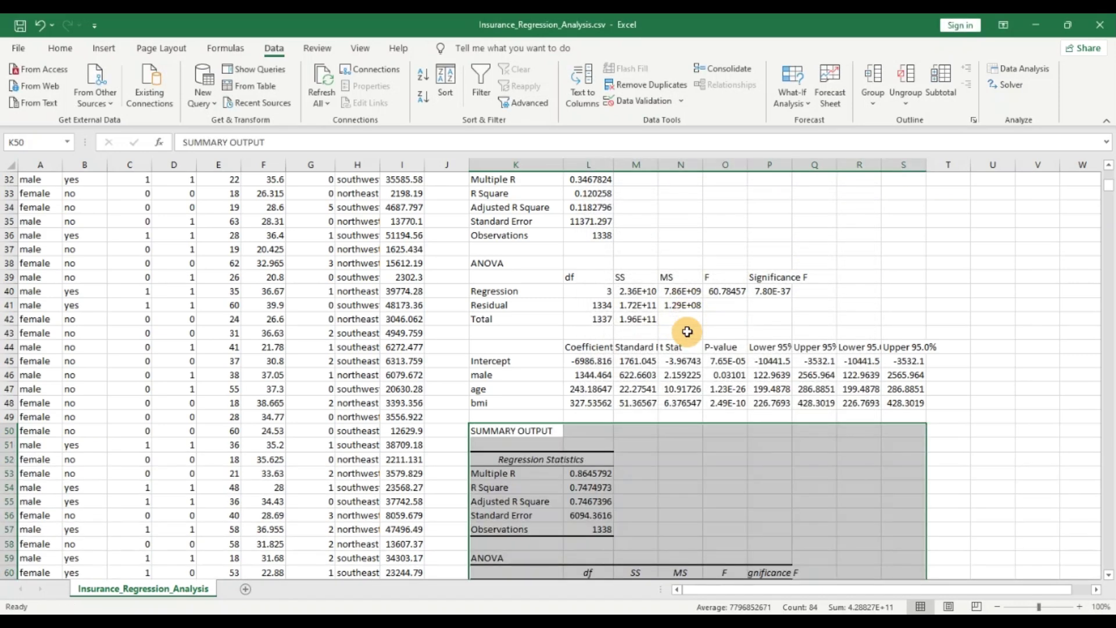
Step: Examine the new model's Adjusted R Square against the earlier summary outputs and review its smoker_y, male, age and bmi predictors
scroll(690, 330, down, 1)
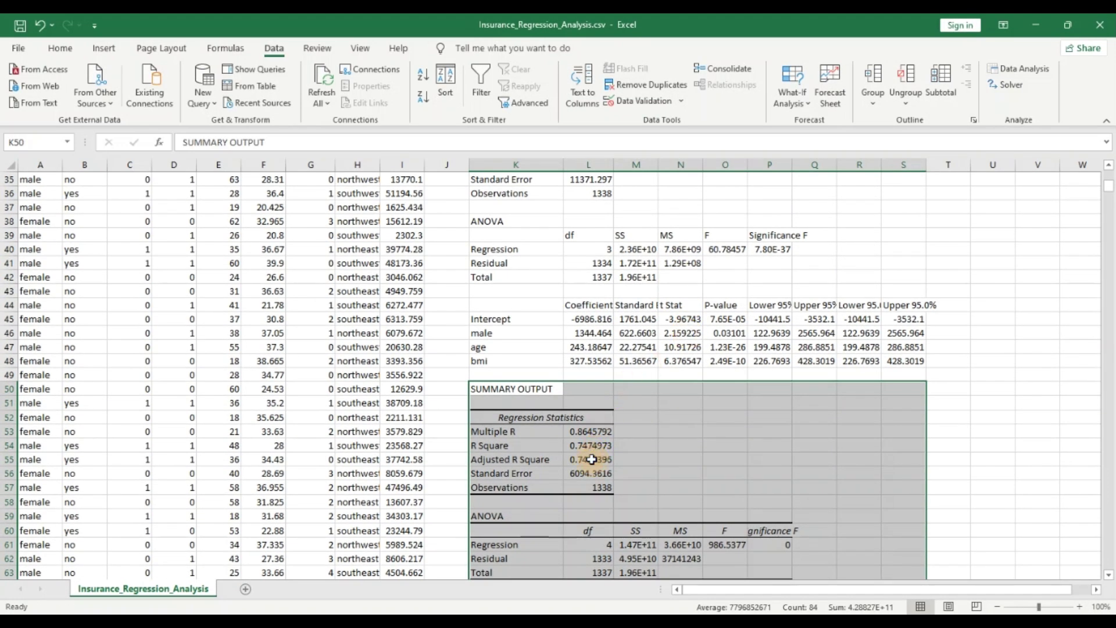
click(589, 459)
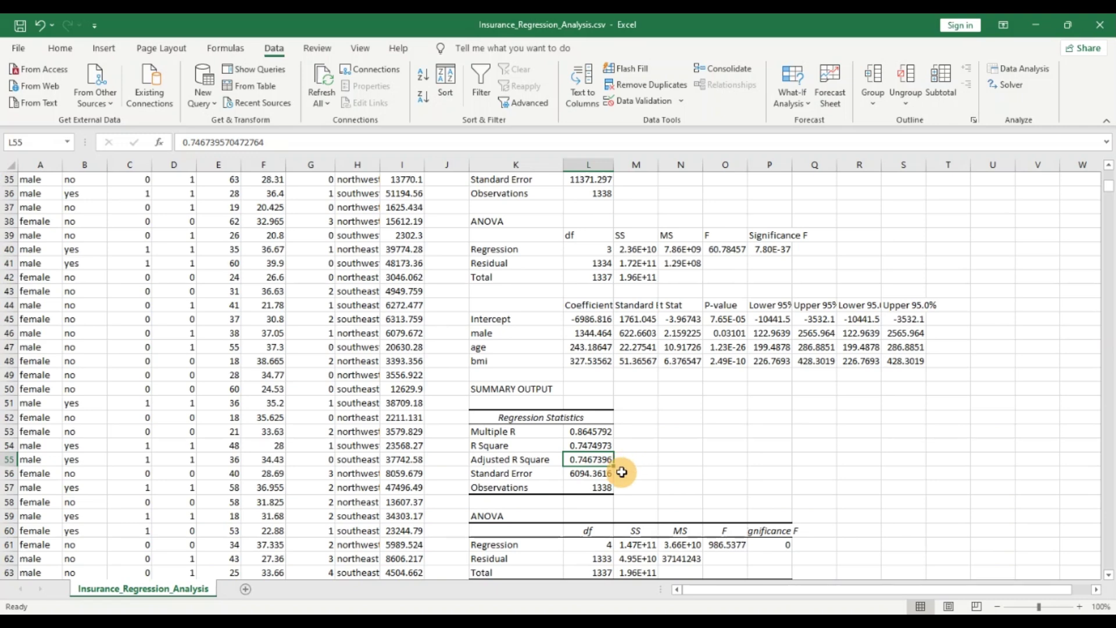
scroll(620, 472, down, 2)
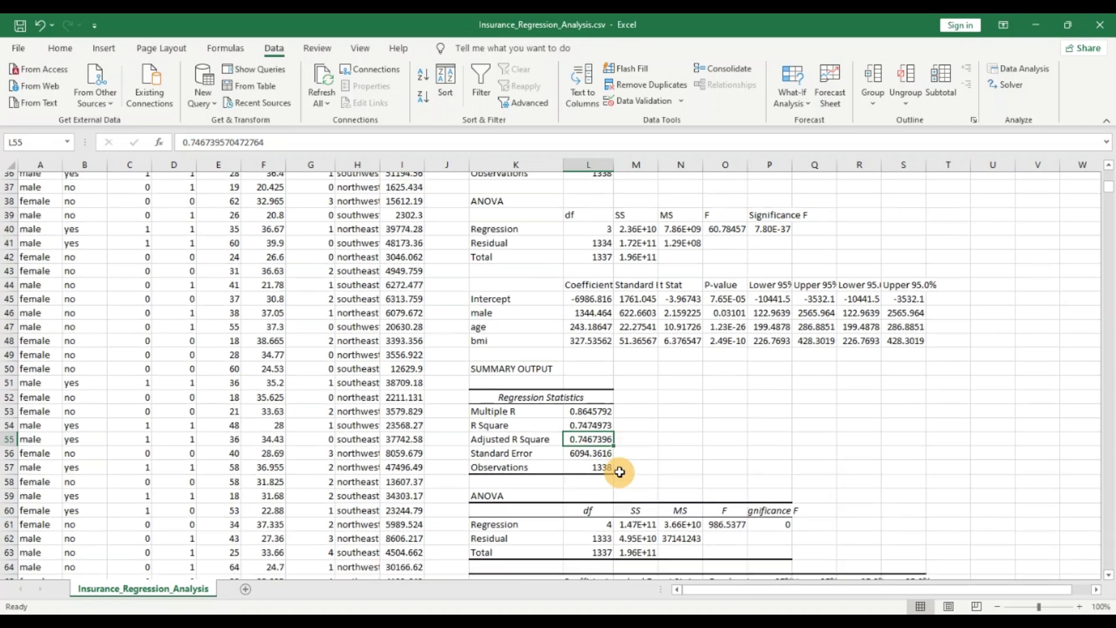
scroll(619, 472, up, 2)
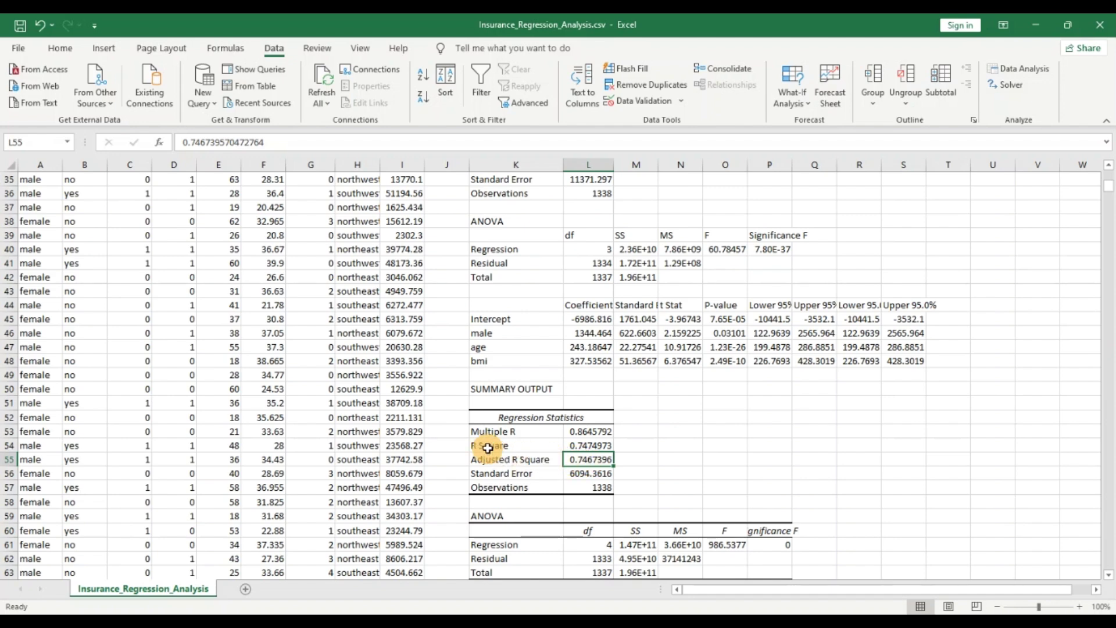
scroll(413, 361, up, 4)
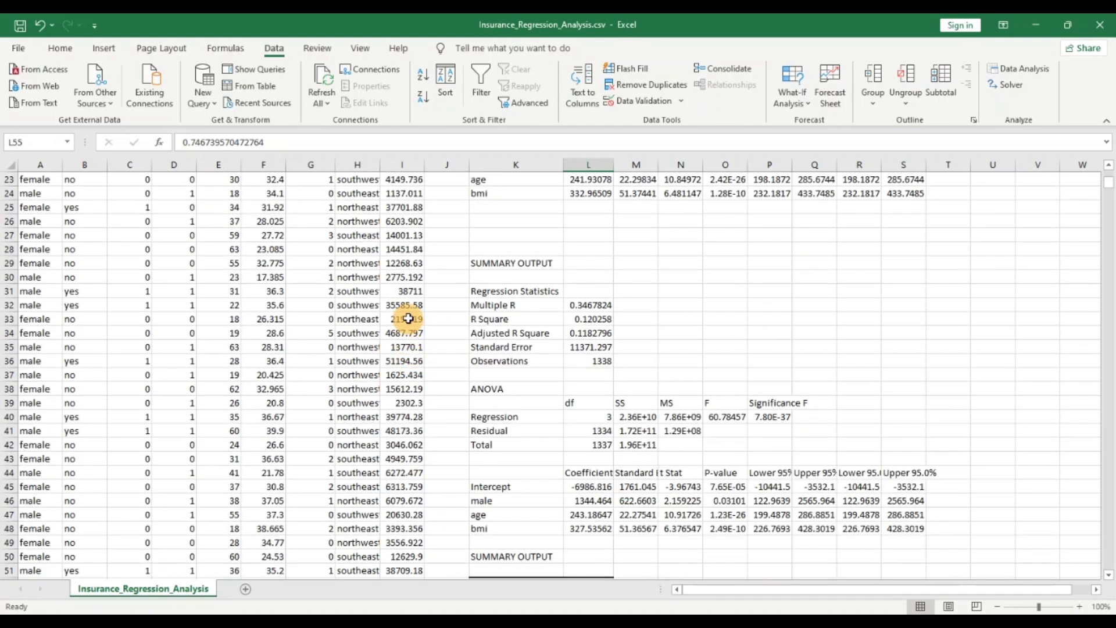
scroll(409, 318, up, 7)
scroll(408, 318, down, 15)
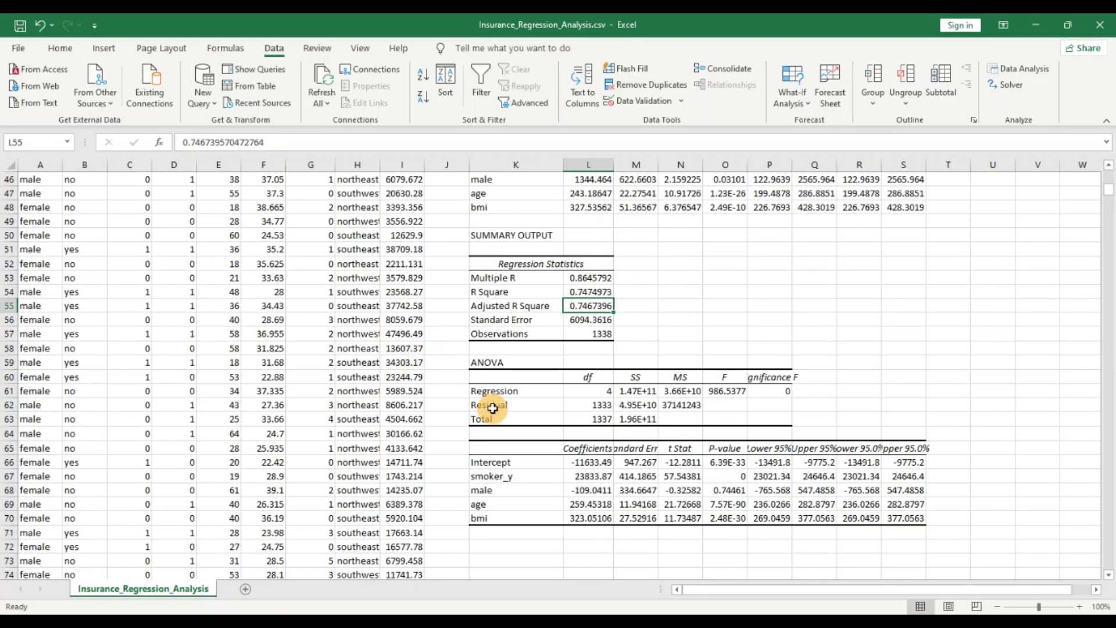
click(507, 474)
click(514, 495)
click(512, 504)
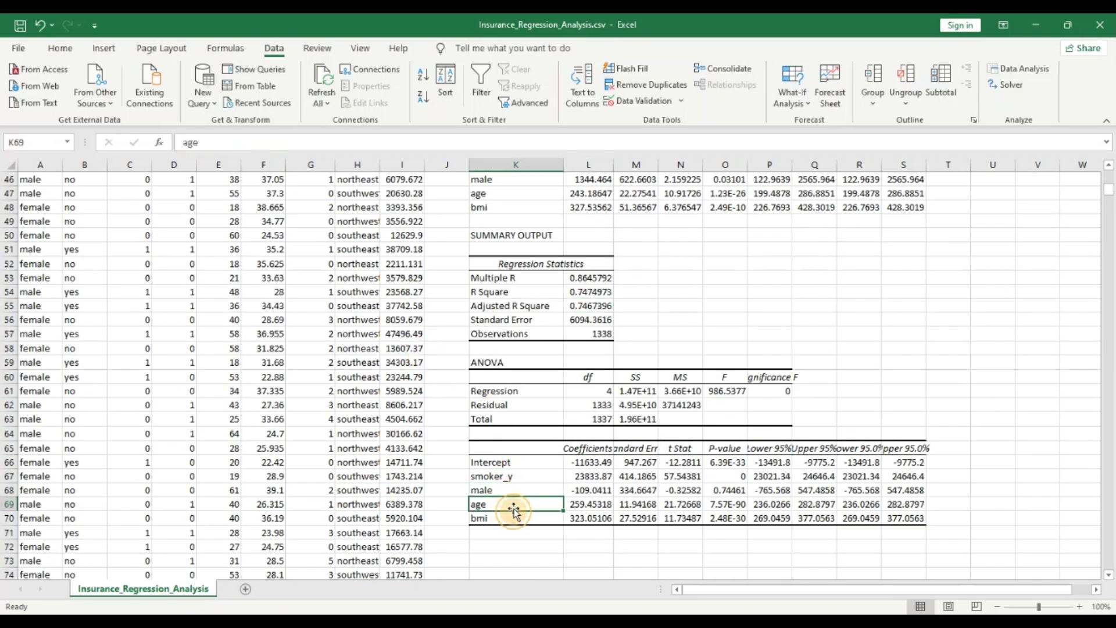
click(513, 518)
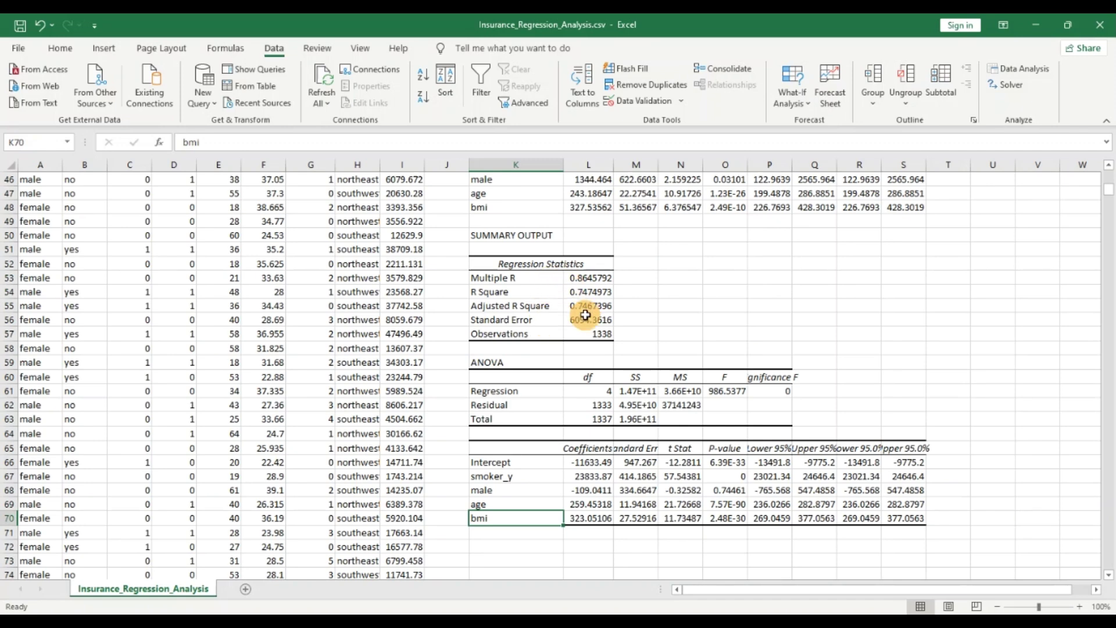
Step: Highlight the new model's Adjusted R Square value in cell L55 in yellow
scroll(544, 321, up, 2)
click(588, 390)
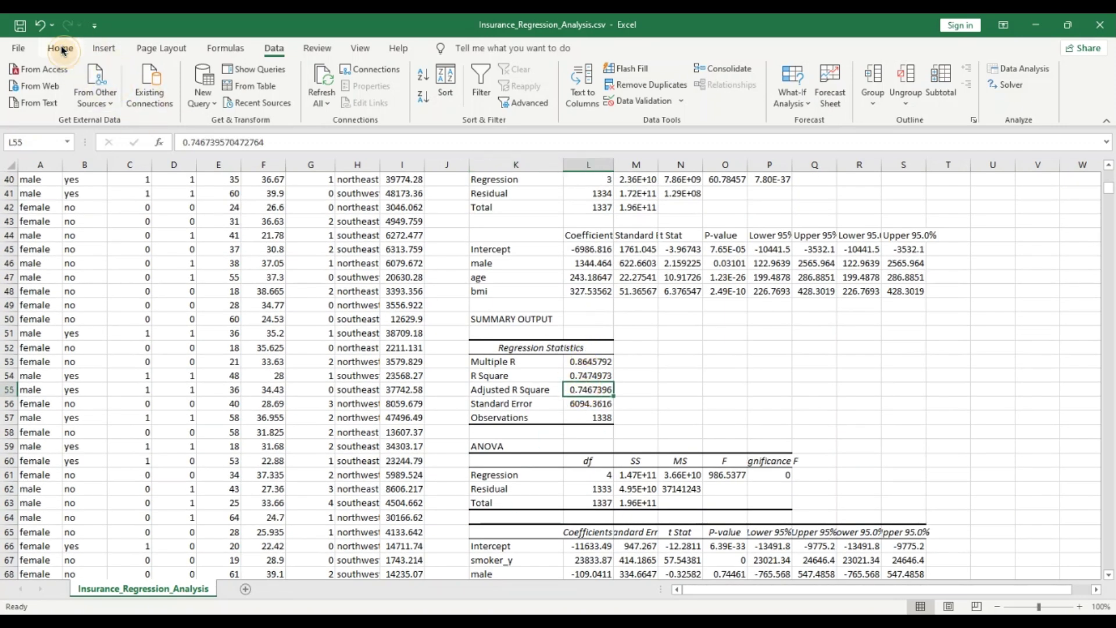
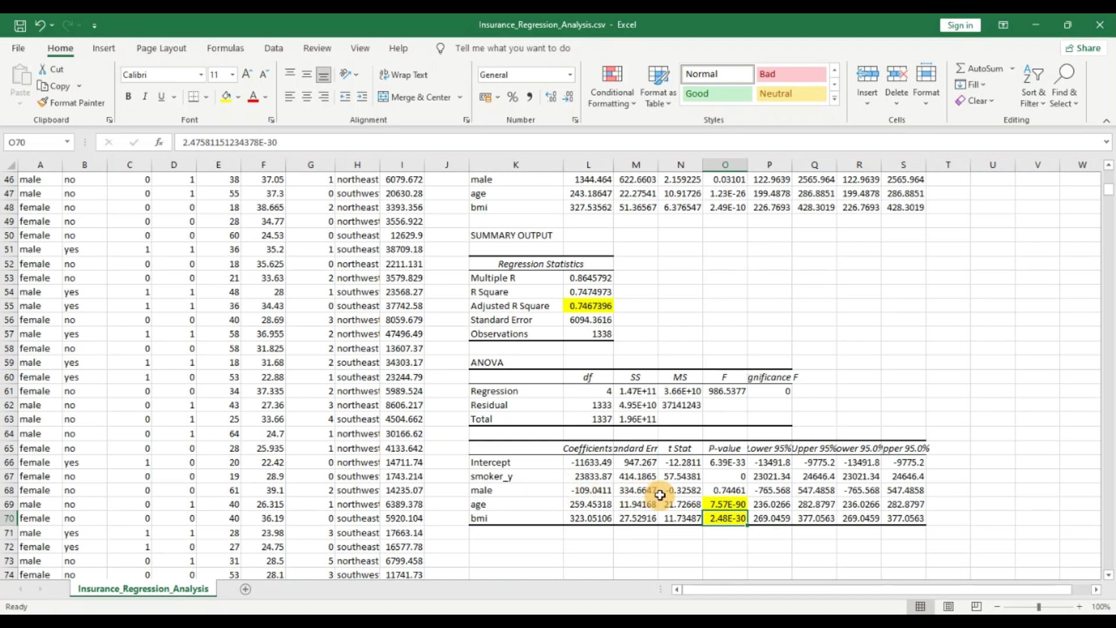
Step: Check the P-value of male in the new output, and highlight the smoker_y P-value and coefficient in yellow
click(705, 491)
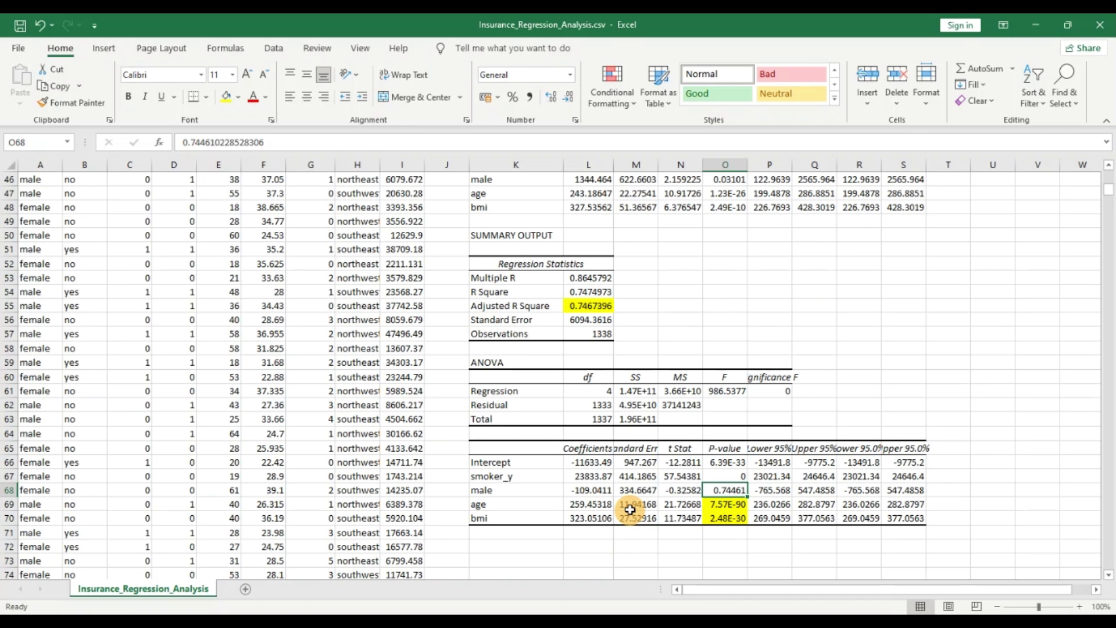
scroll(629, 510, up, 1)
click(725, 518)
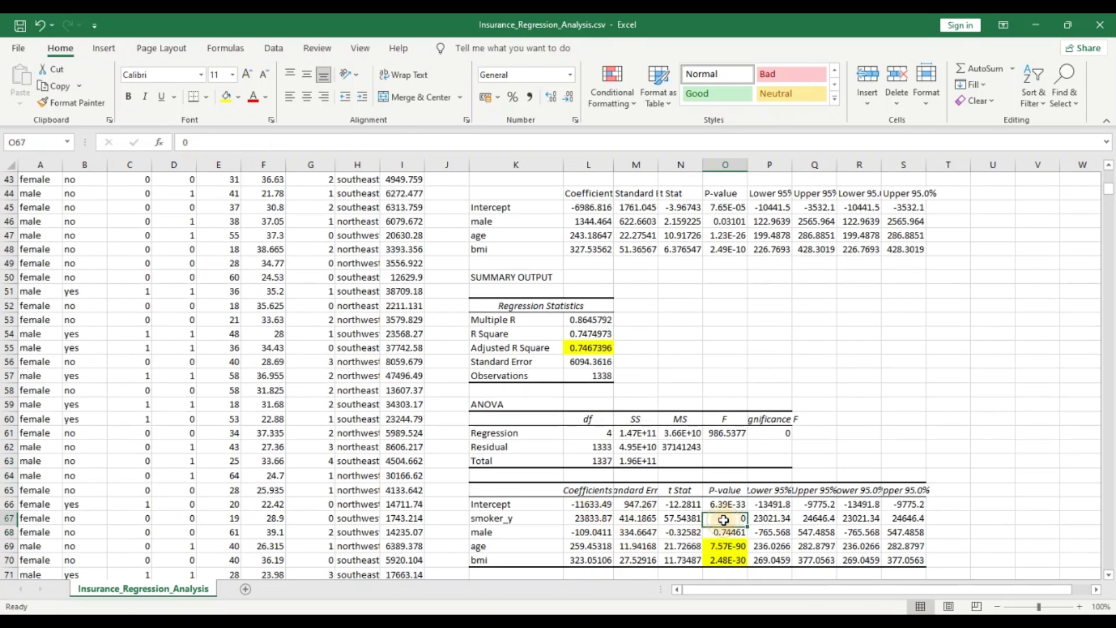
click(226, 98)
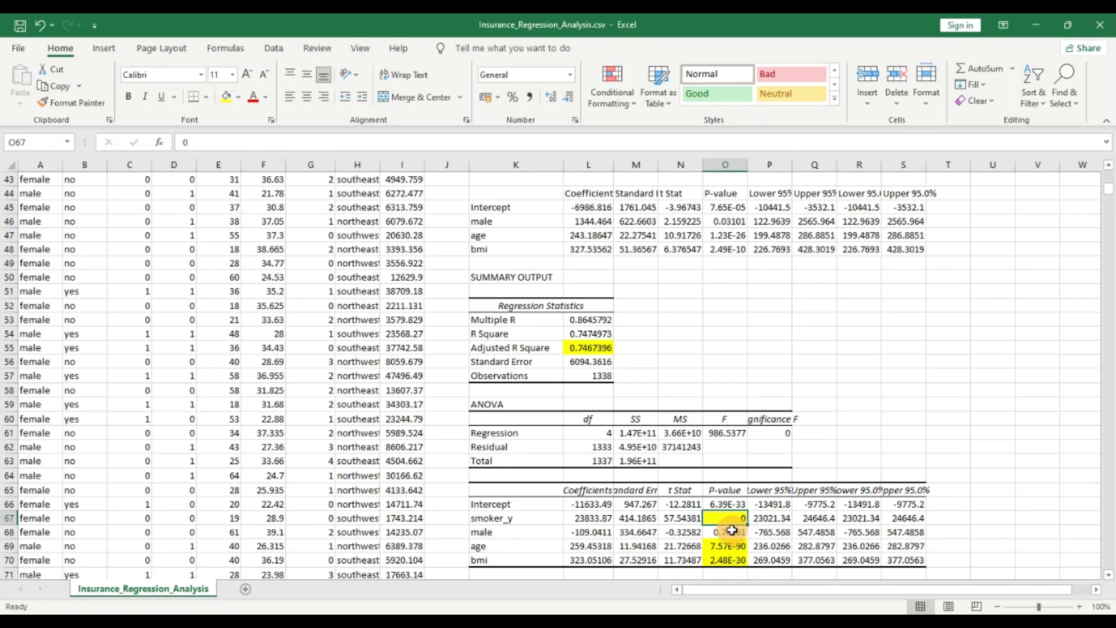
click(602, 518)
click(226, 97)
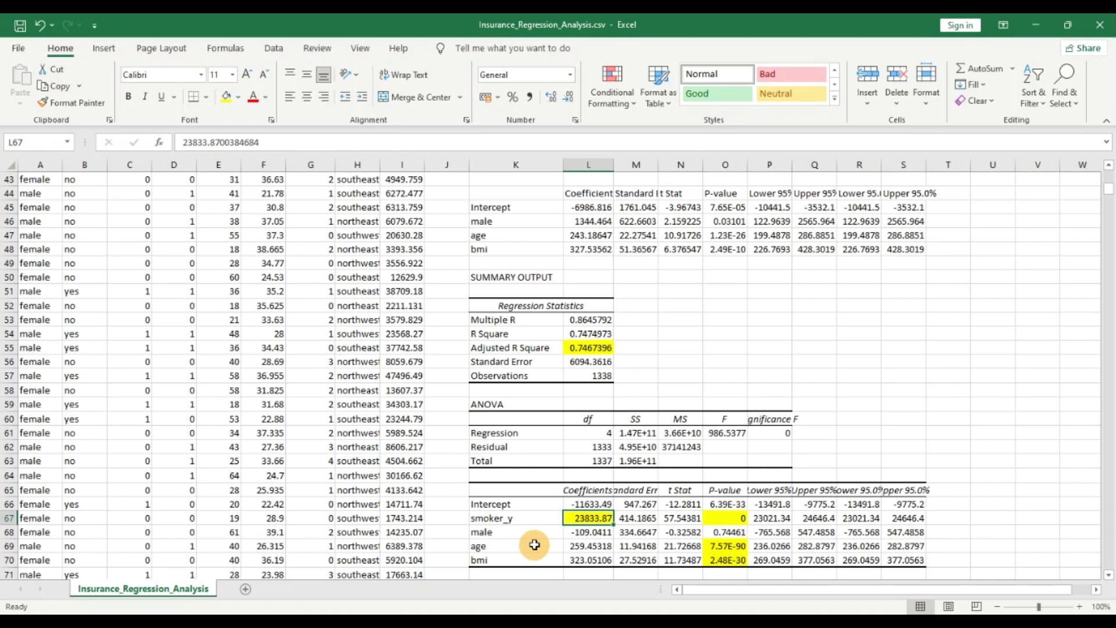
Step: Select the new model's Adjusted R Square in cell L55 and review it alongside the second model's output
click(590, 347)
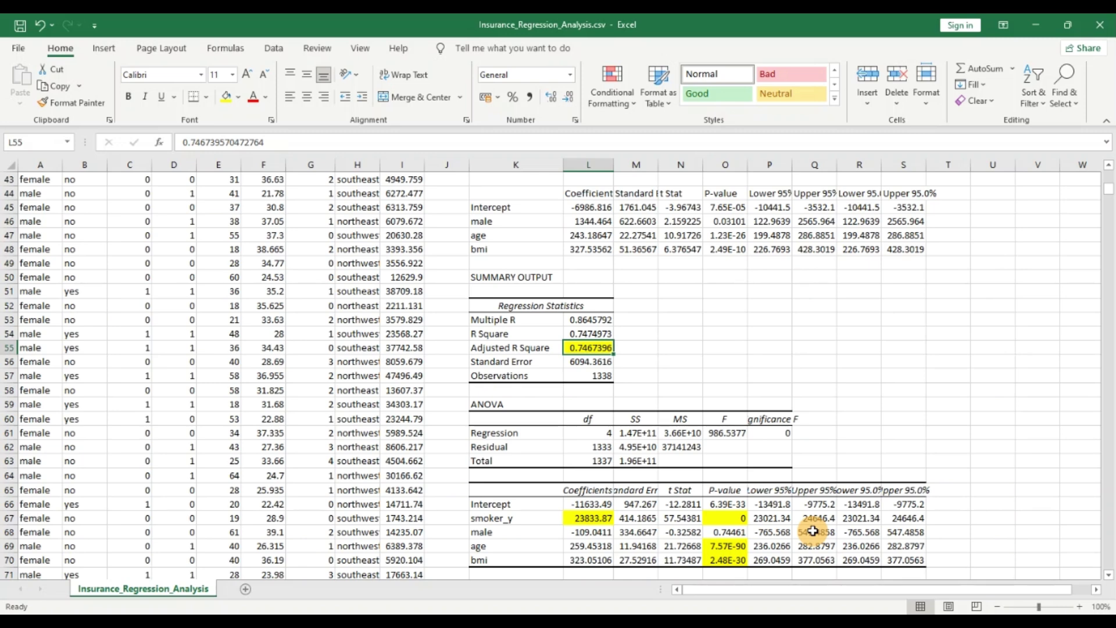
scroll(812, 531, up, 2)
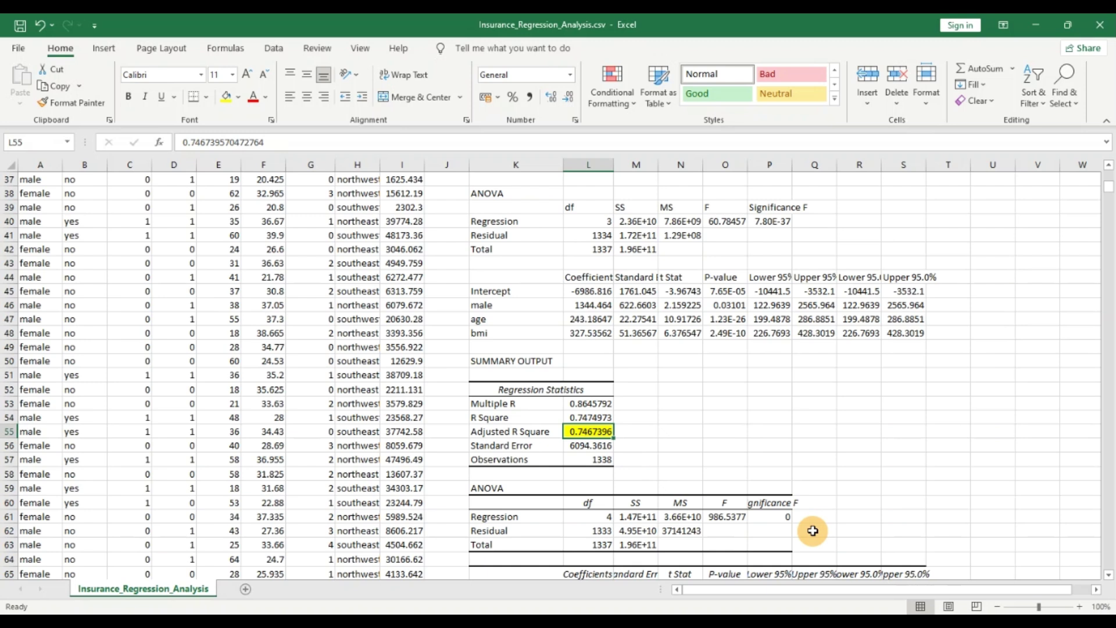